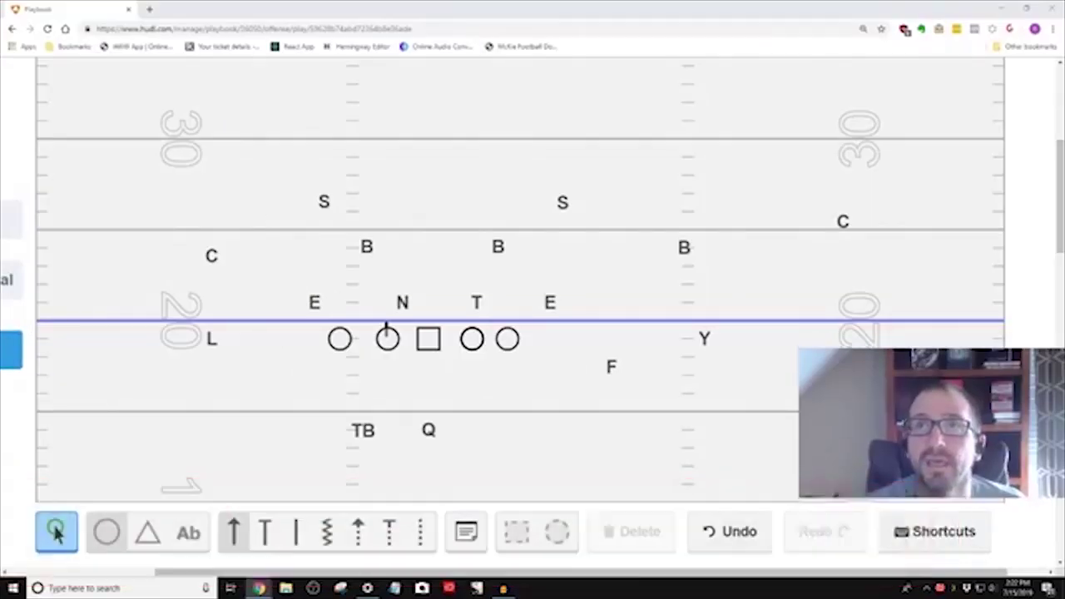
- Shift the Y receiver slightly inward along the line of scrimmage
{"action": "scroll", "coordinate": [724, 257], "scroll_direction": "down", "scroll_amount": 1}
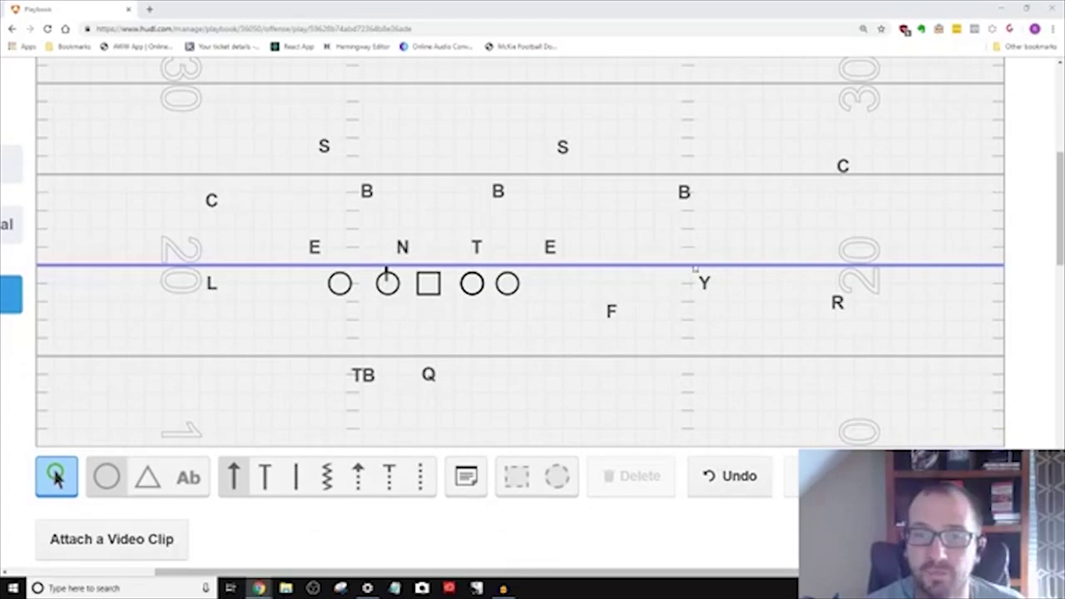
{"action": "left_click", "coordinate": [697, 281]}
{"action": "left_click_drag", "start_coordinate": [695, 281], "coordinate": [683, 282]}
{"action": "left_click", "coordinate": [730, 249]}
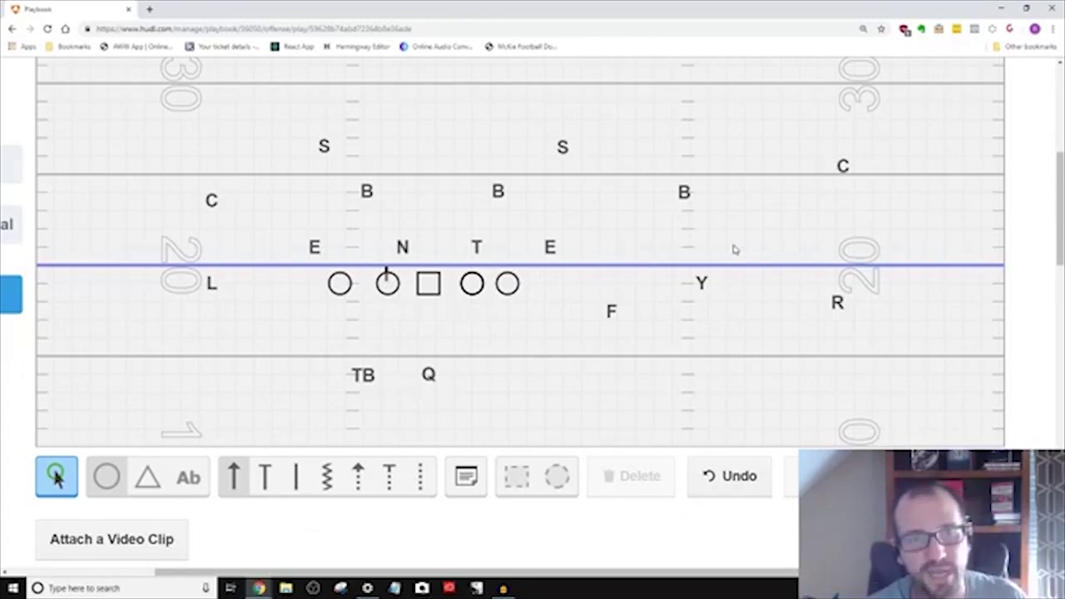
- Move both S safeties about one yard deeper, the right-side one also slightly outward
{"action": "scroll", "coordinate": [348, 221], "scroll_direction": "up", "scroll_amount": 1}
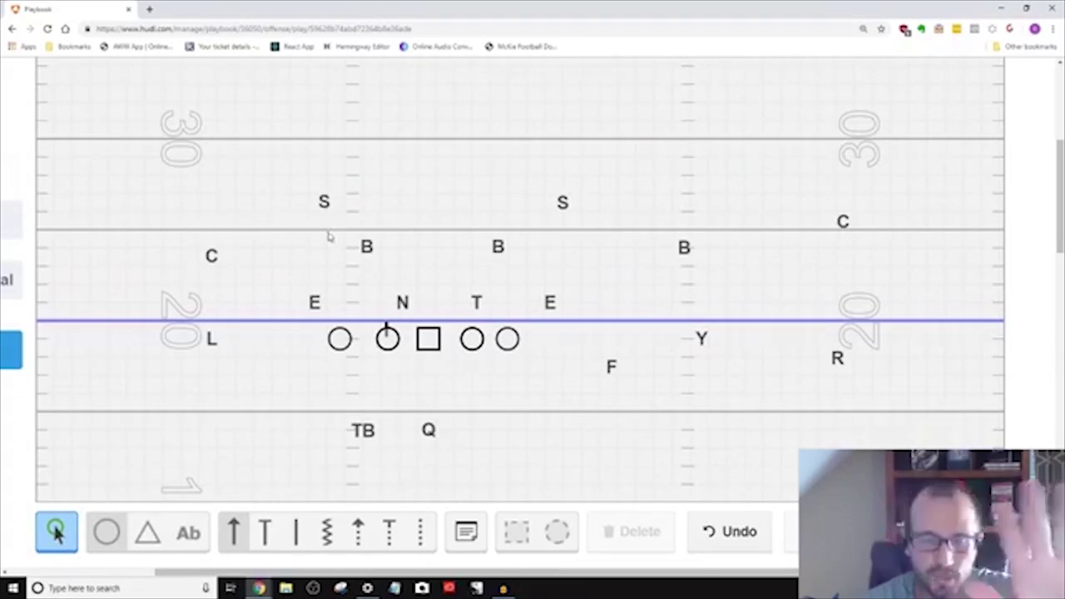
{"action": "left_click_drag", "start_coordinate": [323, 202], "coordinate": [329, 182]}
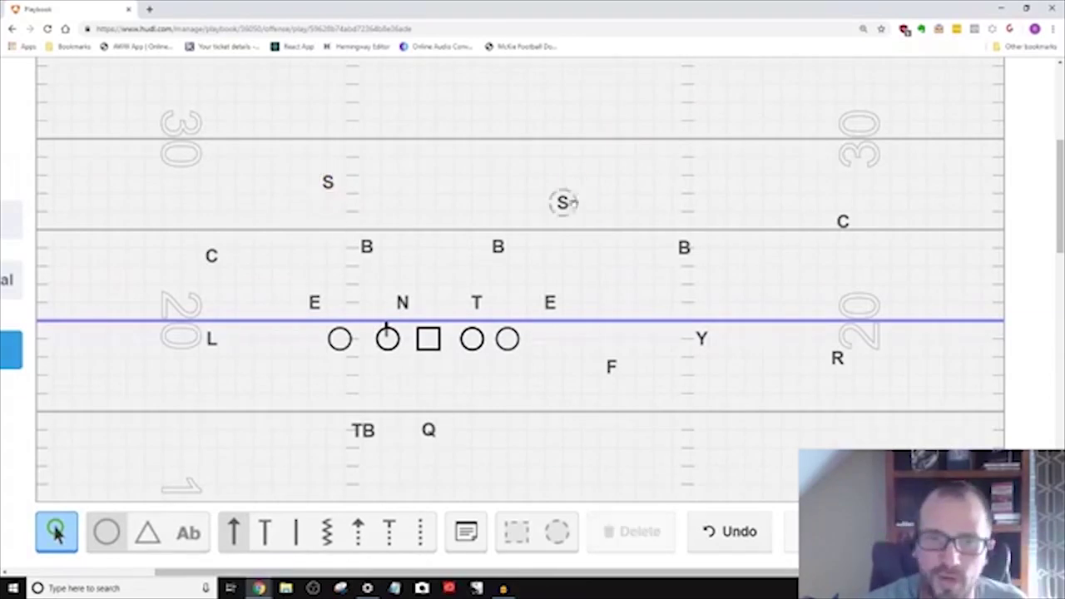
{"action": "left_click_drag", "start_coordinate": [572, 202], "coordinate": [586, 182]}
{"action": "left_click", "coordinate": [690, 172]}
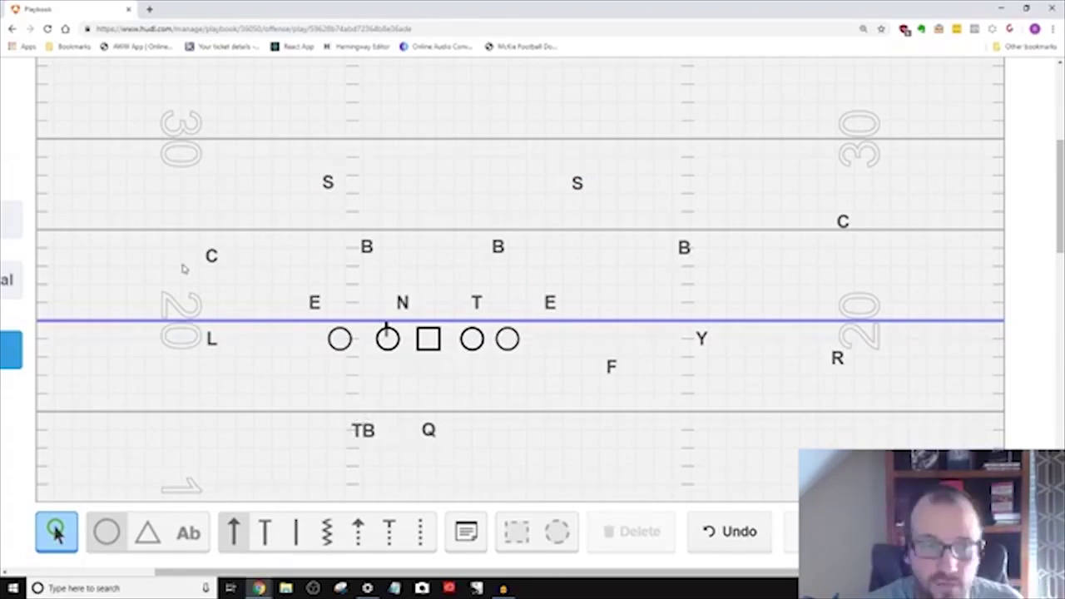
- Widen the left-side C and S slightly toward the sideline and shift the left-side B a little inward
{"action": "left_click_drag", "start_coordinate": [212, 256], "coordinate": [193, 249]}
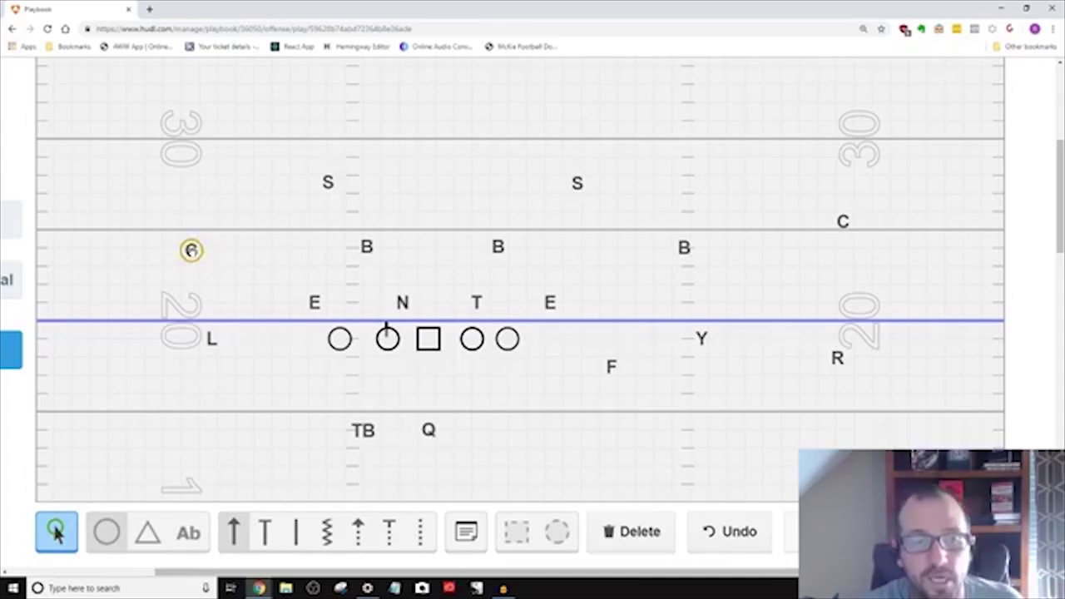
{"action": "left_click", "coordinate": [238, 244]}
{"action": "left_click_drag", "start_coordinate": [324, 200], "coordinate": [304, 204]}
{"action": "left_click", "coordinate": [345, 197]}
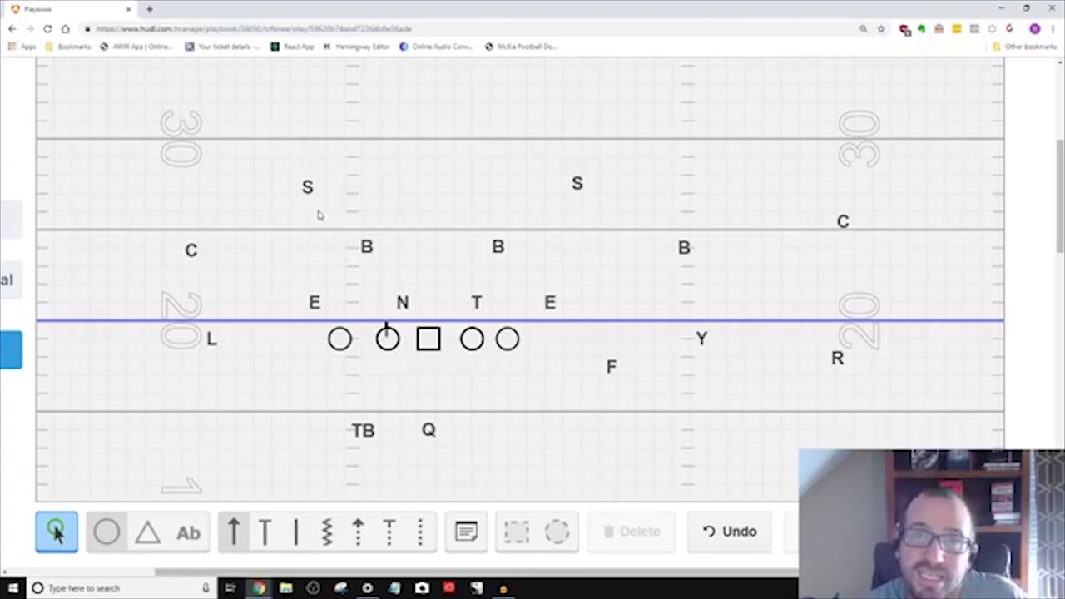
{"action": "left_click_drag", "start_coordinate": [364, 247], "coordinate": [379, 246]}
{"action": "left_click", "coordinate": [421, 317]}
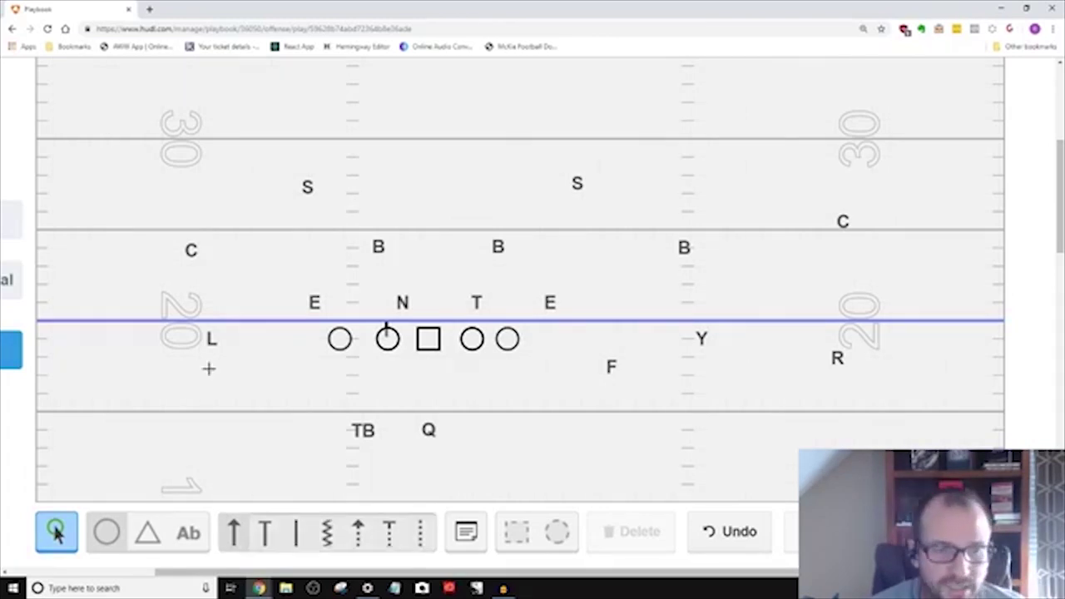
- Draw L's route slanting inward past the 25-yard line and hooking back, plus TB's straight arrow out to the left flat
{"action": "left_click", "coordinate": [211, 336]}
{"action": "left_click", "coordinate": [356, 209]}
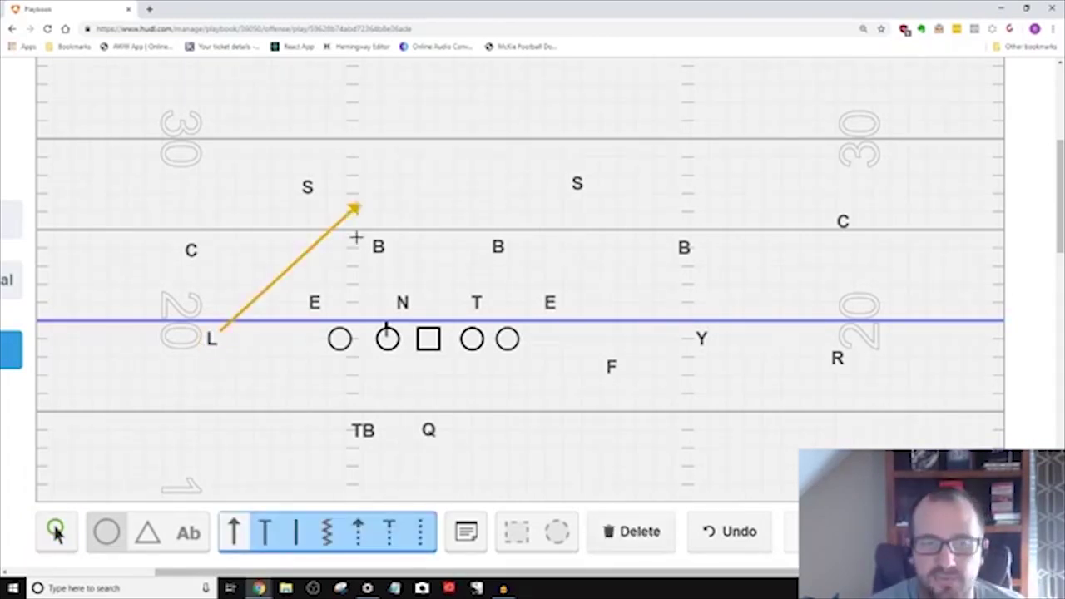
{"action": "left_click", "coordinate": [363, 430]}
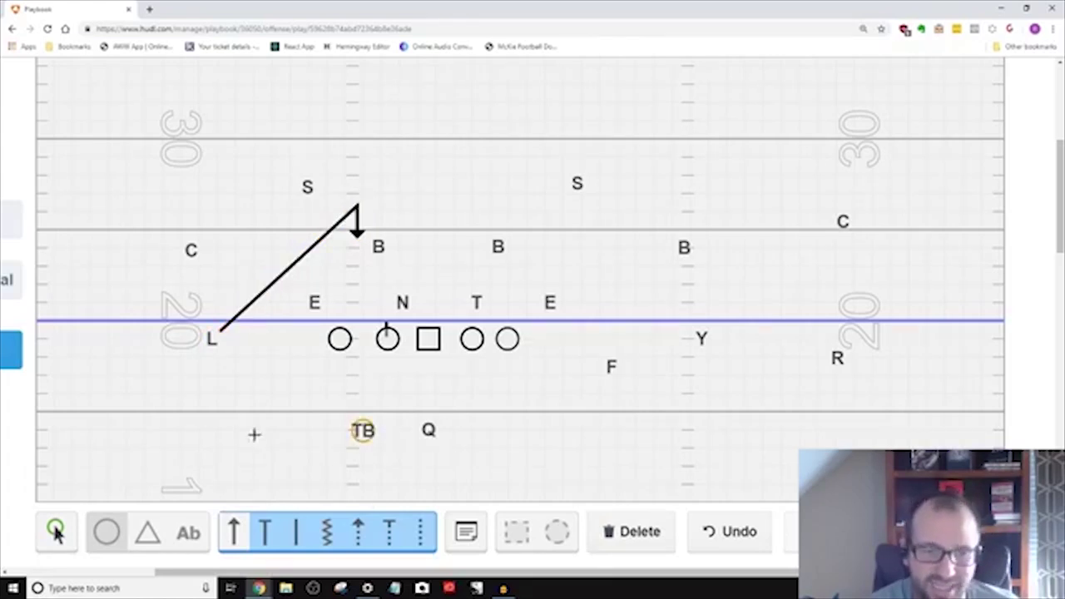
{"action": "left_click", "coordinate": [217, 429]}
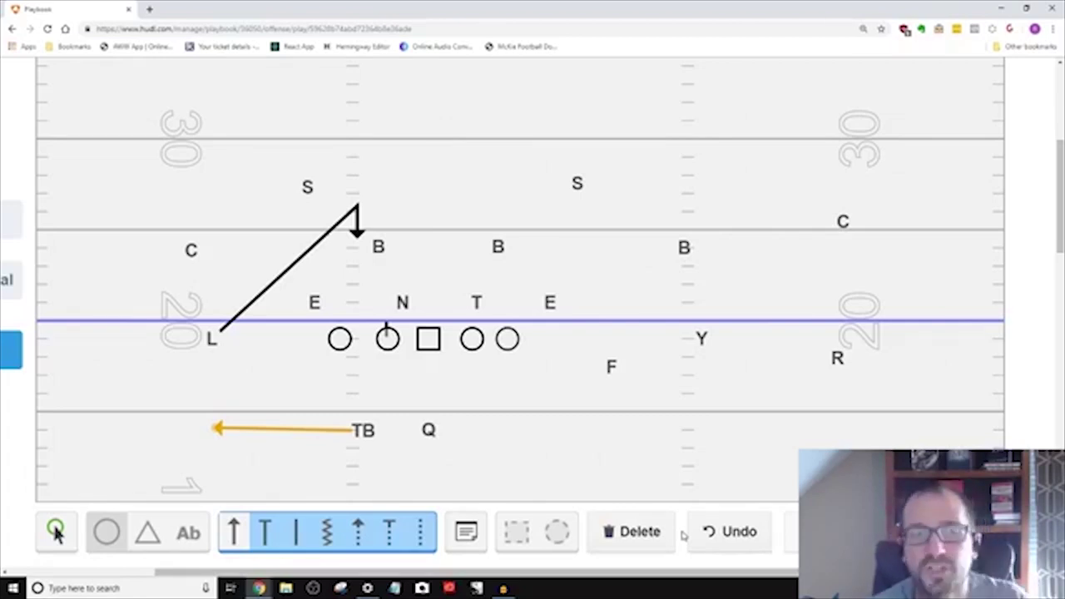
- Delete L's hook route and shift the left-side B inward until it lines up above N
{"action": "left_click", "coordinate": [314, 247]}
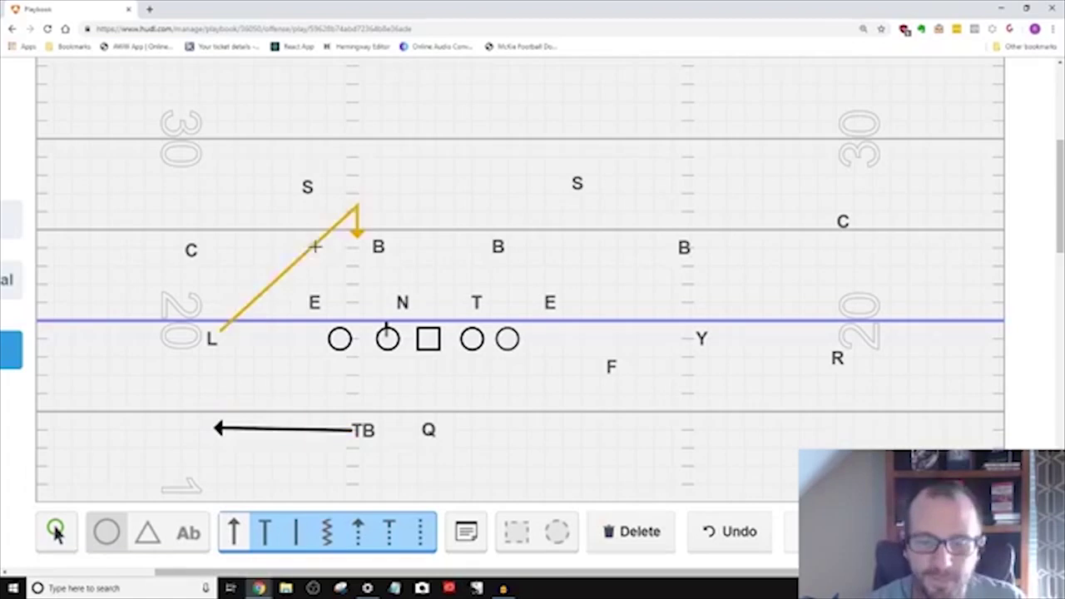
{"action": "key", "text": "Delete"}
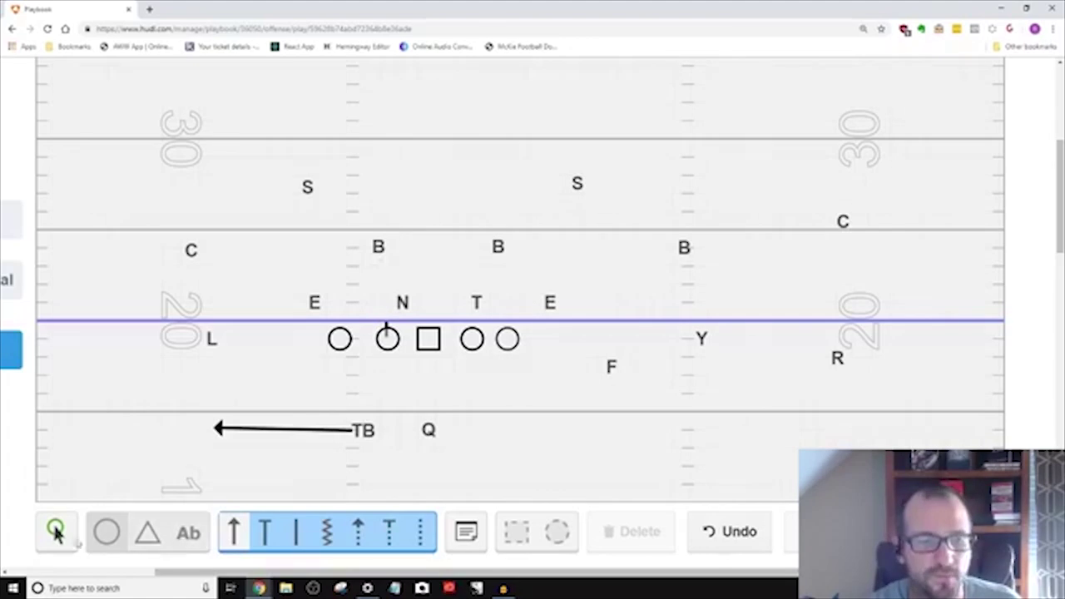
{"action": "left_click_drag", "start_coordinate": [378, 246], "coordinate": [400, 239]}
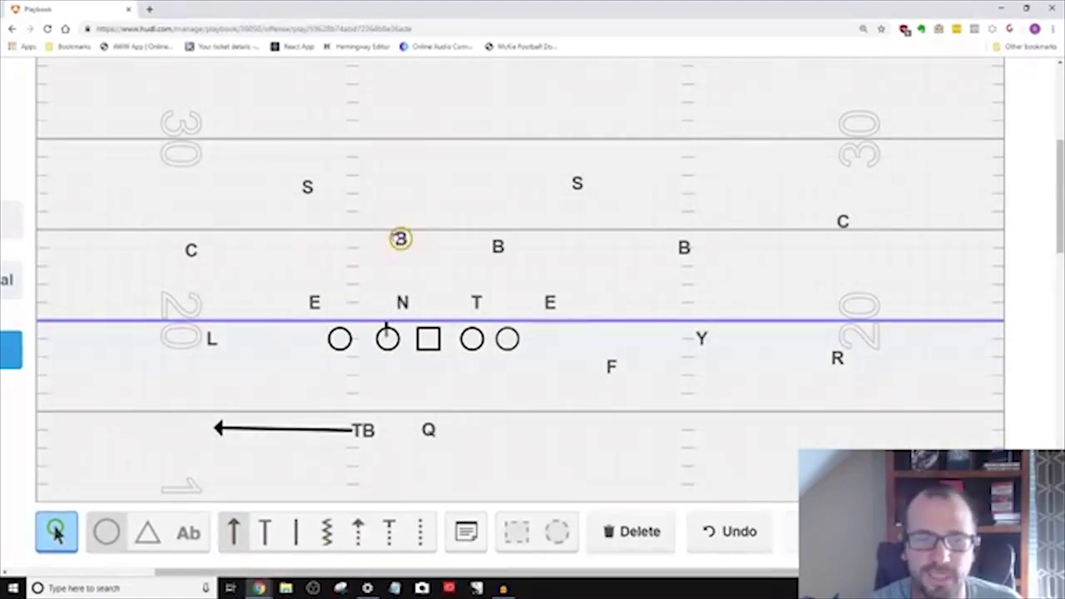
{"action": "left_click", "coordinate": [473, 238]}
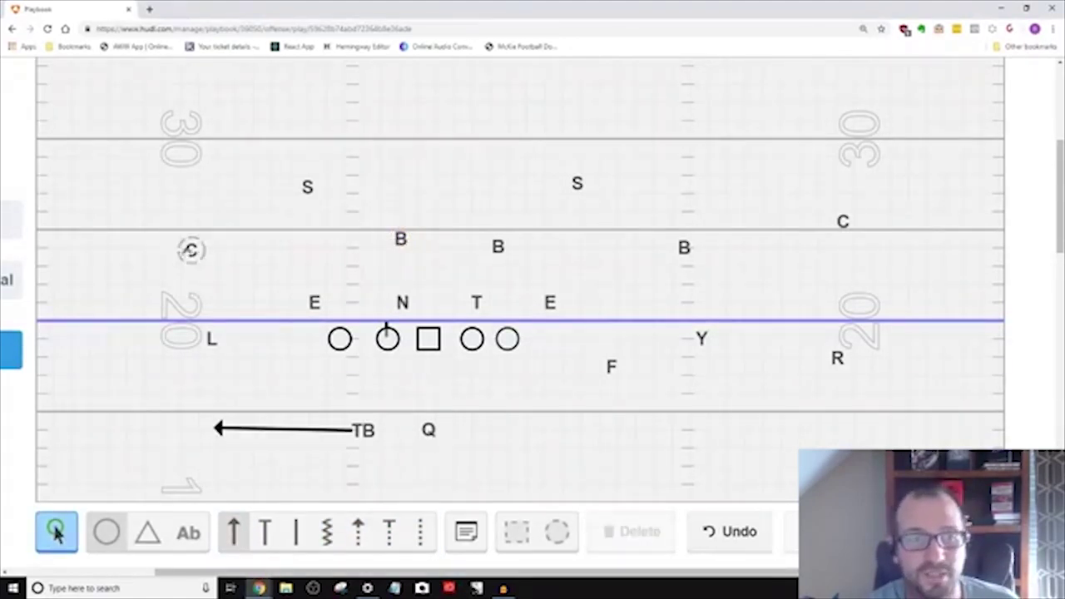
{"action": "left_click", "coordinate": [190, 250]}
{"action": "left_click", "coordinate": [231, 252]}
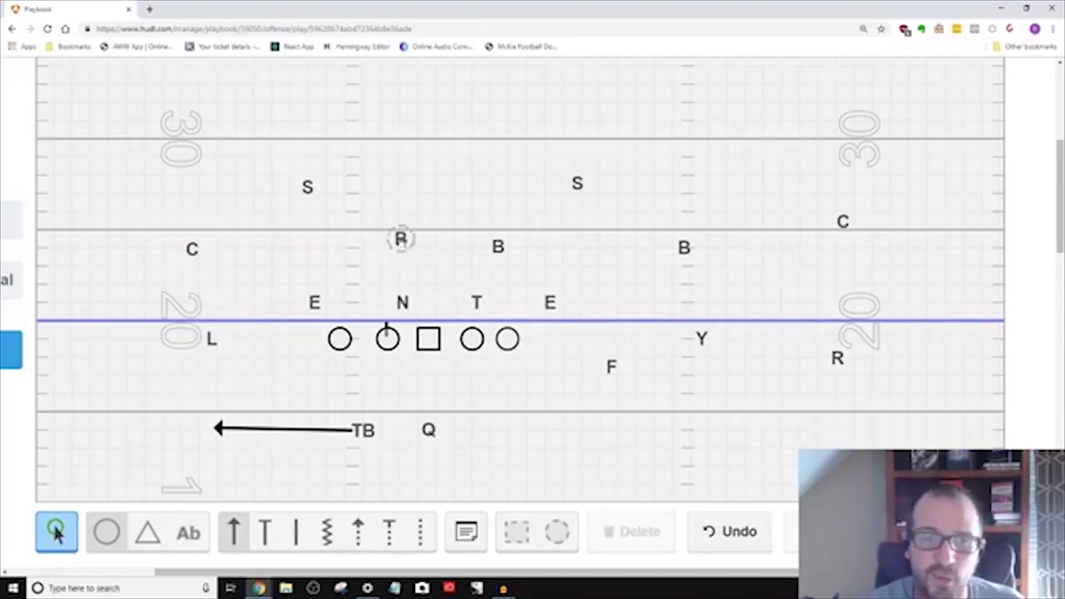
{"action": "mouse_move", "coordinate": [400, 240]}
{"action": "left_mouse_down"}
{"action": "mouse_move", "coordinate": [388, 242]}
{"action": "mouse_move", "coordinate": [407, 238]}
{"action": "left_mouse_up"}
{"action": "left_click", "coordinate": [442, 233]}
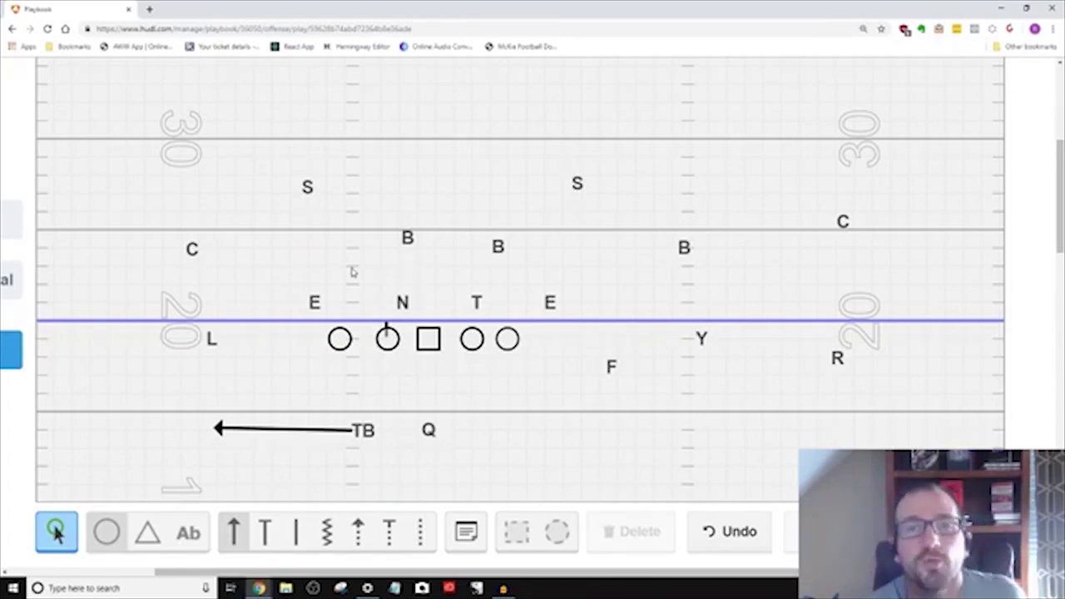
- Draw a shorter route for L slanting inward to the 25-yard line beneath the left-side S, ending in a small hook back
{"action": "left_click", "coordinate": [213, 339]}
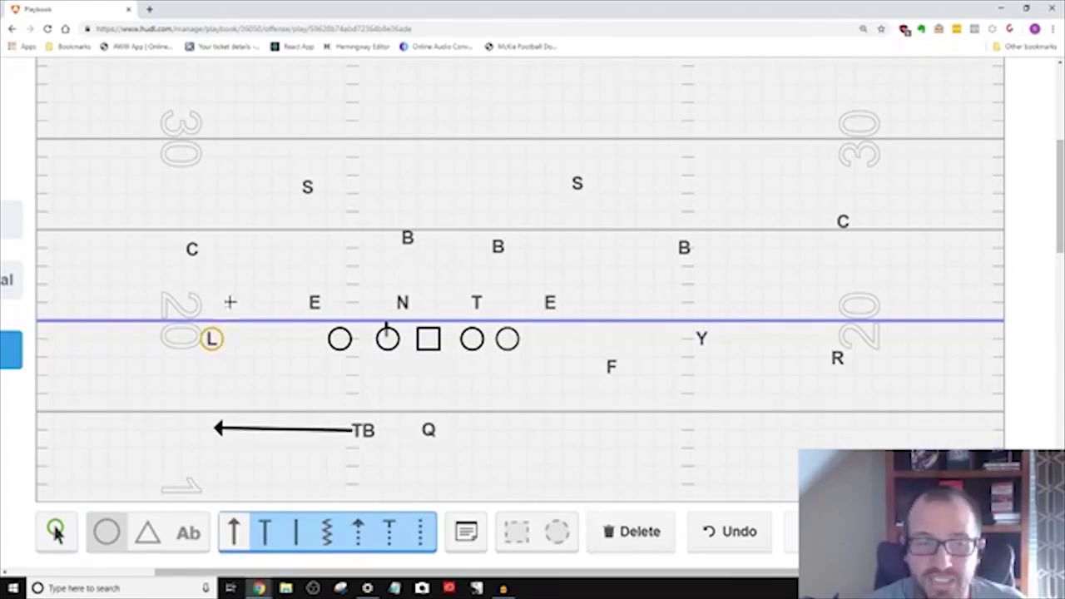
{"action": "left_click", "coordinate": [304, 226]}
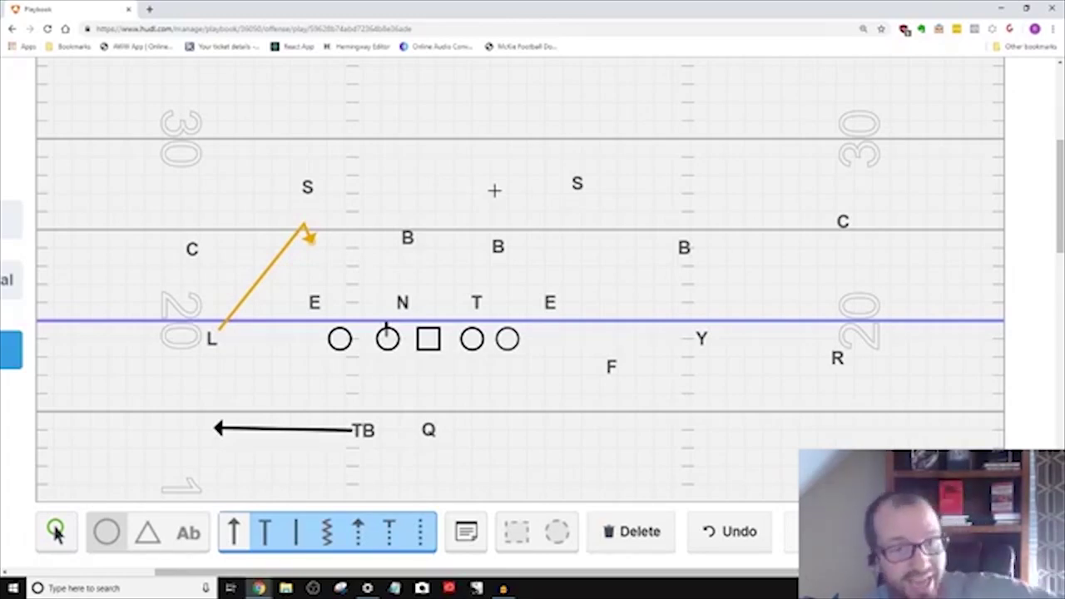
{"action": "left_click", "coordinate": [56, 535]}
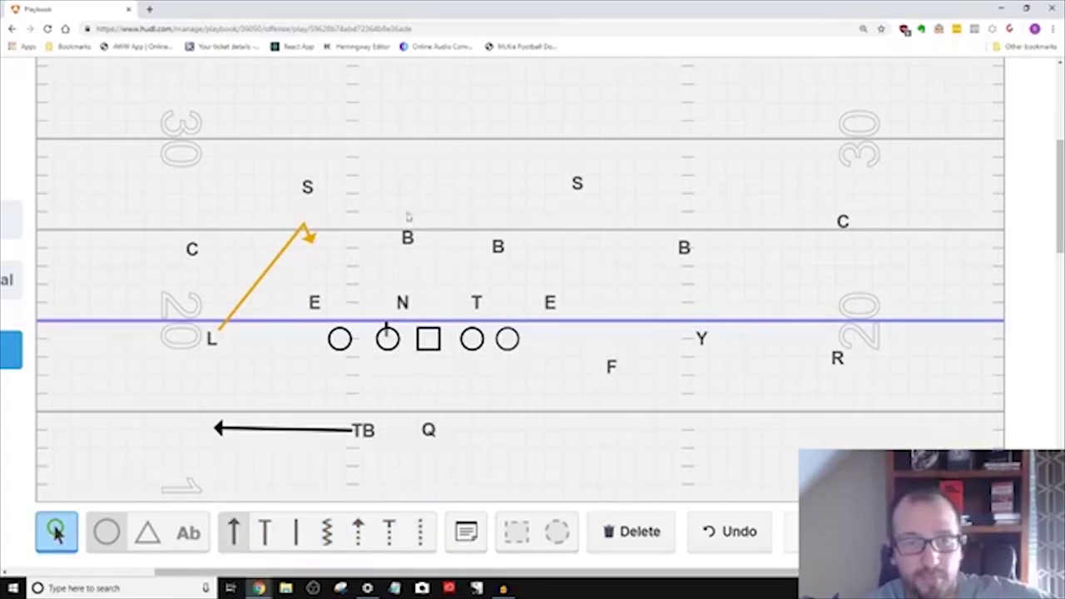
- Move the left-side B outward toward L's route and back inward to just below the 25-yard line, nearly above N
{"action": "left_click", "coordinate": [407, 238]}
{"action": "left_click_drag", "start_coordinate": [407, 238], "coordinate": [381, 240]}
{"action": "left_click", "coordinate": [438, 221]}
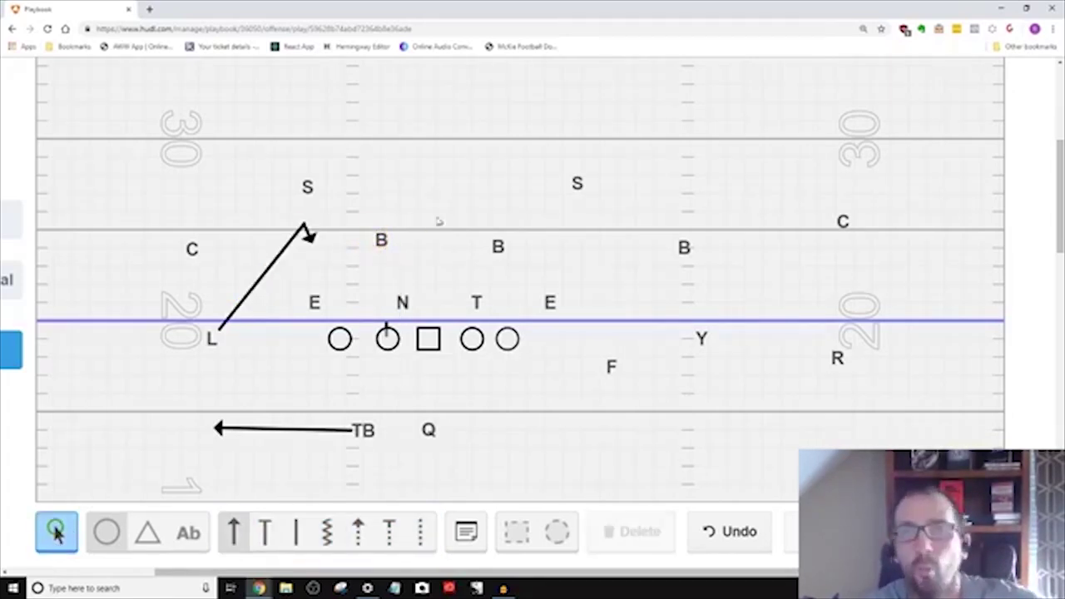
{"action": "left_click", "coordinate": [379, 239]}
{"action": "mouse_move", "coordinate": [379, 239]}
{"action": "left_mouse_down"}
{"action": "mouse_move", "coordinate": [308, 243]}
{"action": "mouse_move", "coordinate": [404, 245]}
{"action": "mouse_move", "coordinate": [390, 243]}
{"action": "mouse_move", "coordinate": [397, 231]}
{"action": "left_mouse_up"}
{"action": "left_click", "coordinate": [372, 241]}
{"action": "left_click", "coordinate": [350, 251]}
{"action": "left_click", "coordinate": [361, 238]}
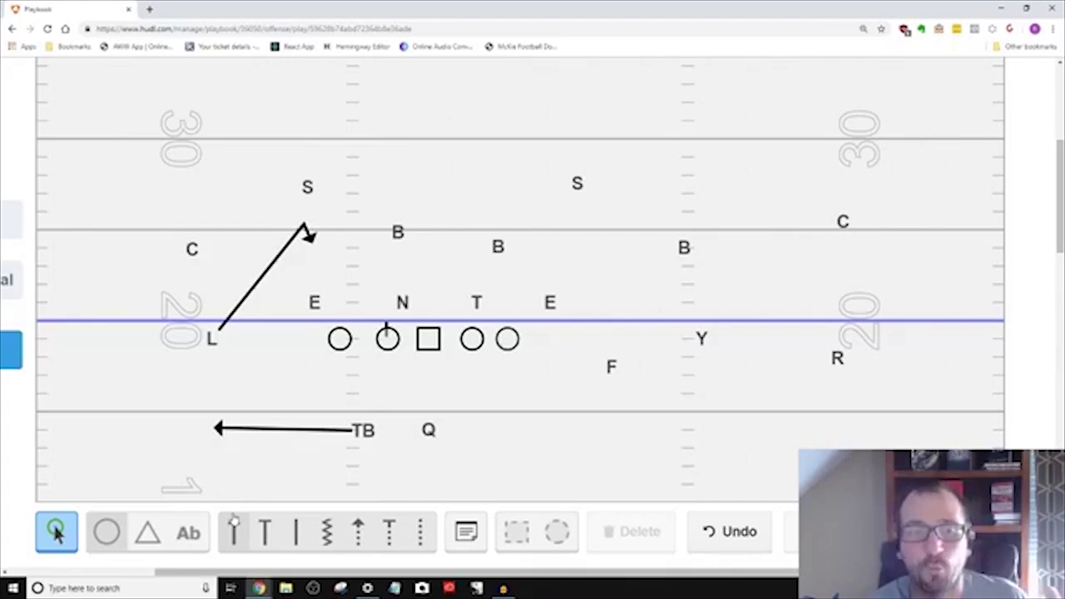
- Draw Y's arrow route with a short vertical stem and a long inward diagonal past the right-side S and the 30-yard line
{"action": "left_click", "coordinate": [235, 524]}
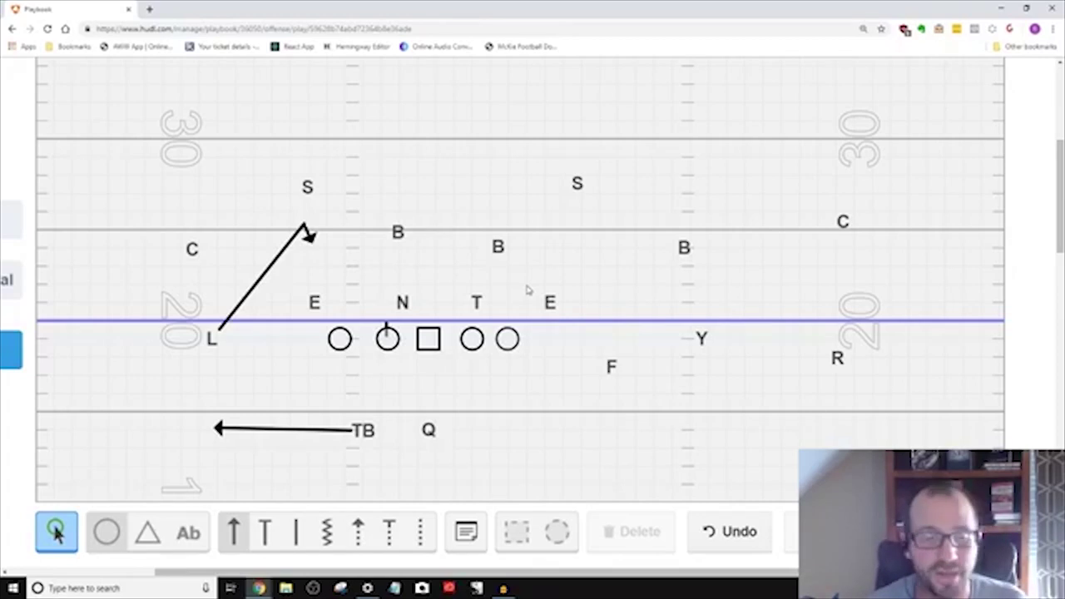
{"action": "left_click", "coordinate": [235, 530]}
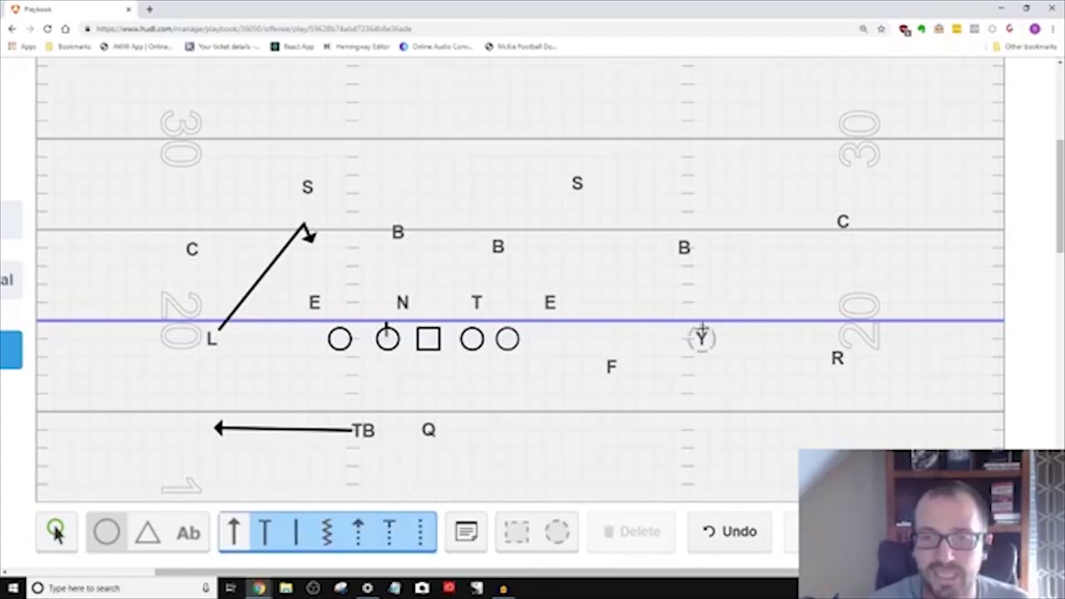
{"action": "left_click", "coordinate": [702, 336]}
{"action": "left_click", "coordinate": [703, 277]}
{"action": "double_click", "coordinate": [469, 126]}
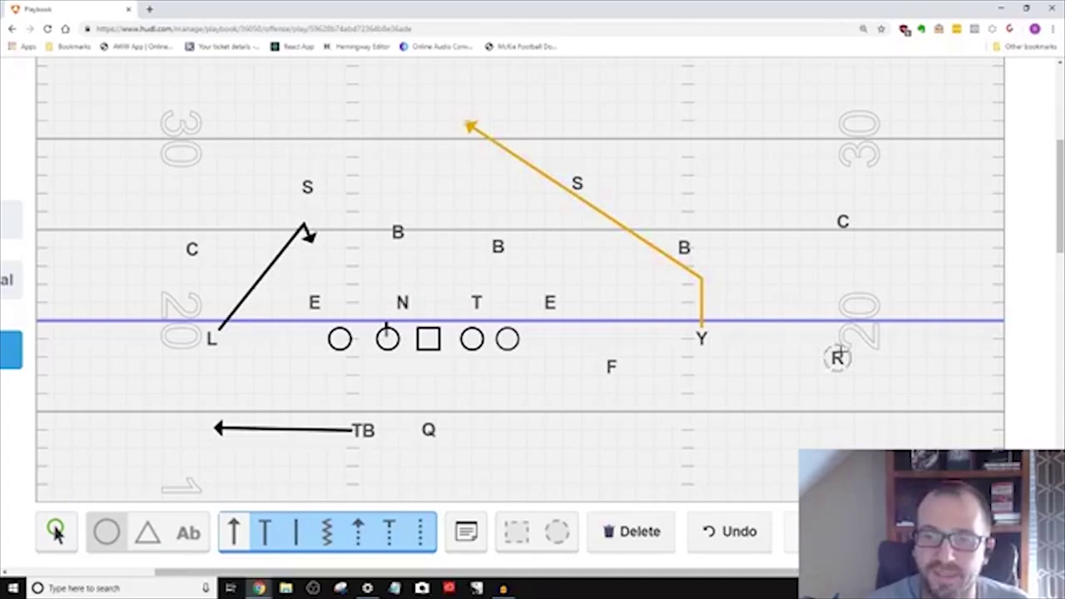
- Draw R's arrow route with a vertical stem past the line of scrimmage and an inward diagonal beyond the 30-yard line
{"action": "left_click", "coordinate": [837, 356]}
{"action": "left_click", "coordinate": [837, 271]}
{"action": "double_click", "coordinate": [697, 113]}
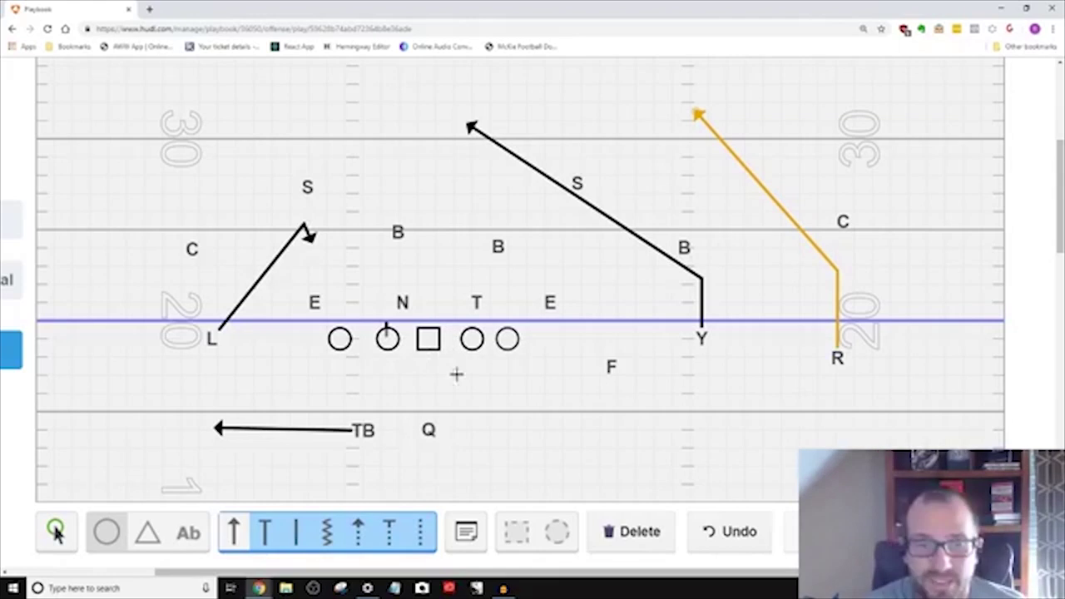
- Move Q straight back, a little more than one yard deeper in the backfield
{"action": "left_click", "coordinate": [55, 531]}
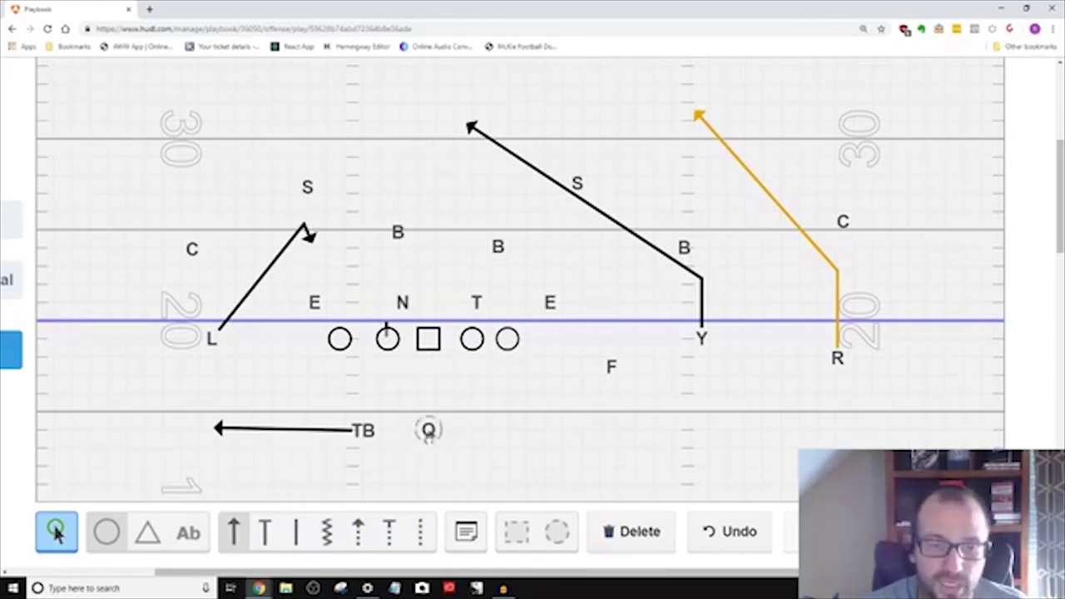
{"action": "left_click_drag", "start_coordinate": [429, 429], "coordinate": [428, 454]}
{"action": "left_click", "coordinate": [412, 439]}
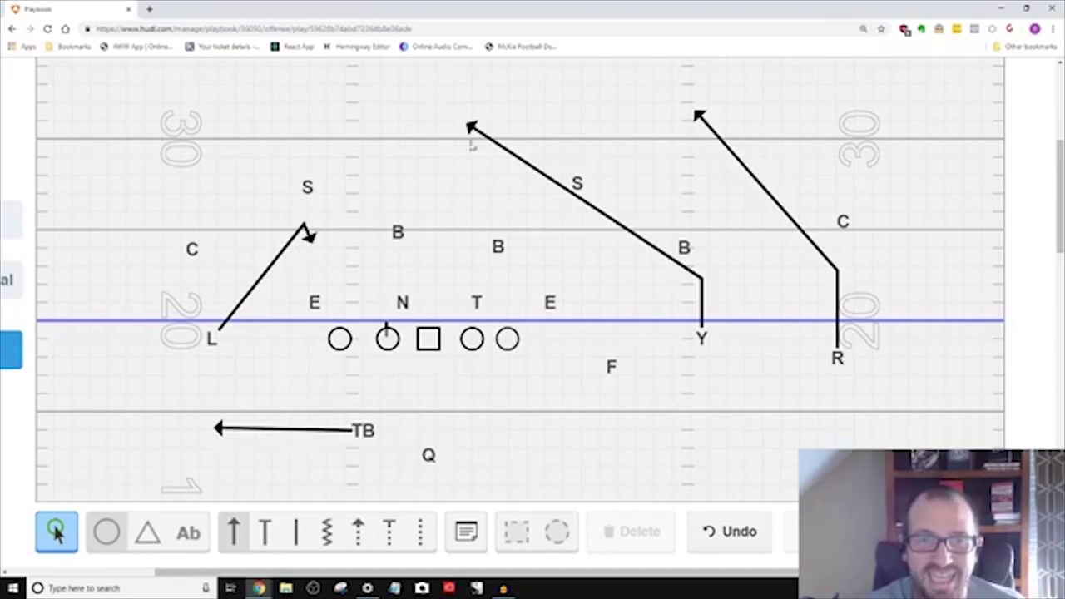
- Draw F's arrow route angling up to the line of scrimmage and running flat outward beneath Y and R toward the right sideline
{"action": "left_click", "coordinate": [611, 367]}
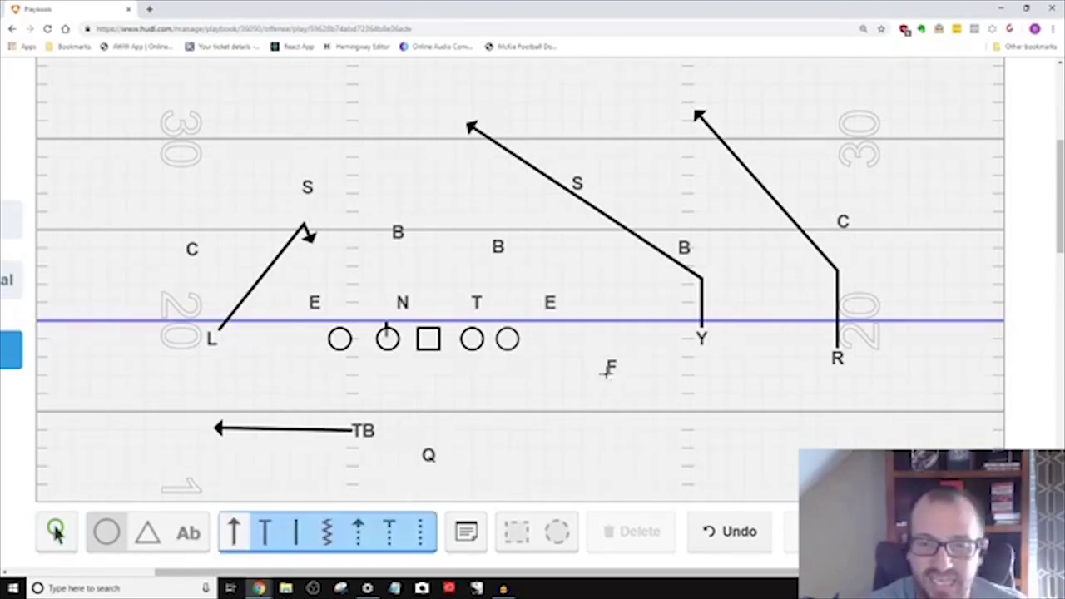
{"action": "left_click", "coordinate": [633, 324]}
{"action": "left_click", "coordinate": [765, 309]}
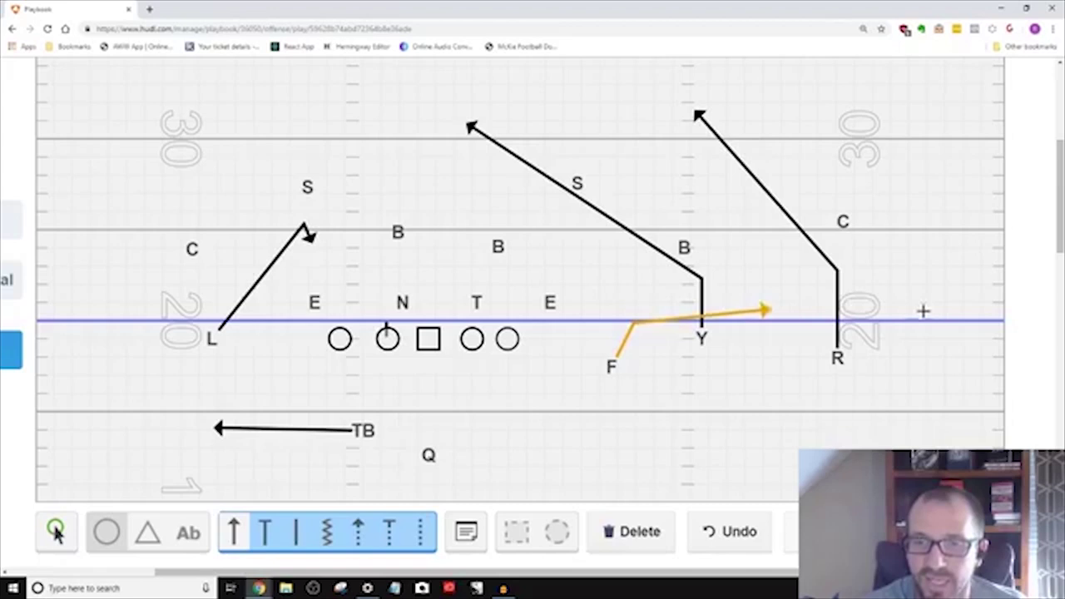
{"action": "double_click", "coordinate": [922, 309]}
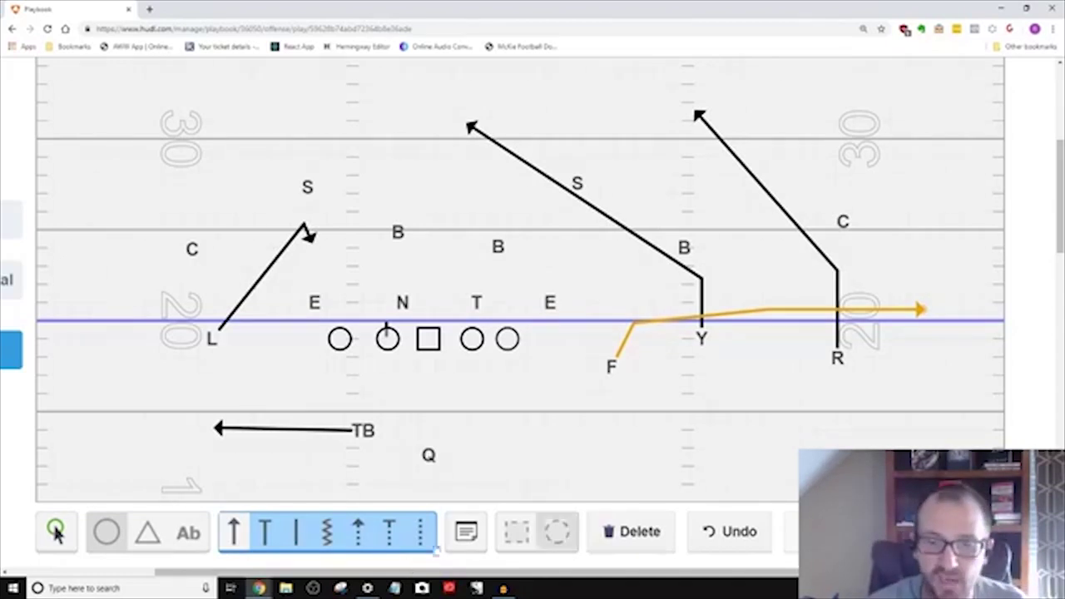
{"action": "left_click", "coordinate": [56, 533]}
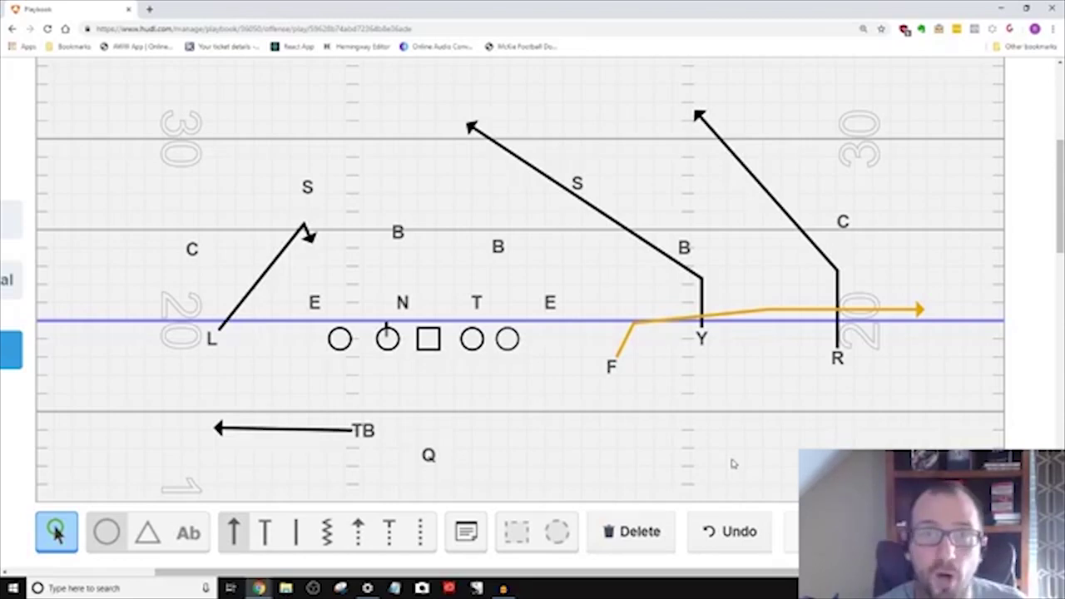
- Move Q about one yard forward and slightly to the right in the backfield
{"action": "left_click", "coordinate": [429, 455]}
{"action": "left_click_drag", "start_coordinate": [428, 456], "coordinate": [439, 436]}
{"action": "left_click", "coordinate": [491, 423]}
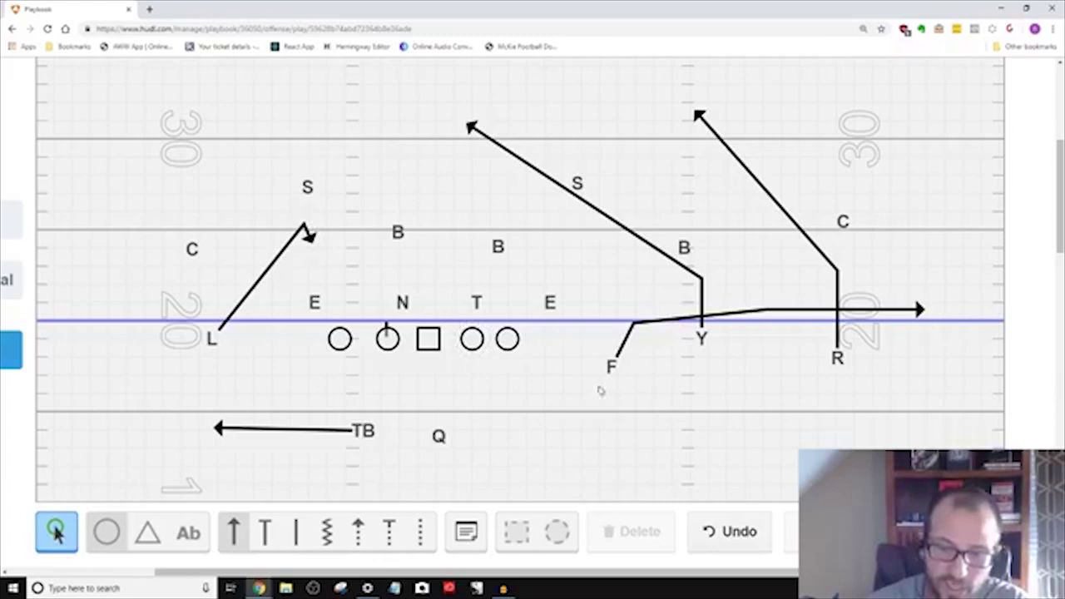
- Delete the routes of Y, R and F on the right side of the formation
{"action": "left_click", "coordinate": [643, 241]}
{"action": "key", "text": "Delete"}
{"action": "left_click", "coordinate": [791, 218]}
{"action": "key", "text": "Delete"}
{"action": "left_click", "coordinate": [672, 319]}
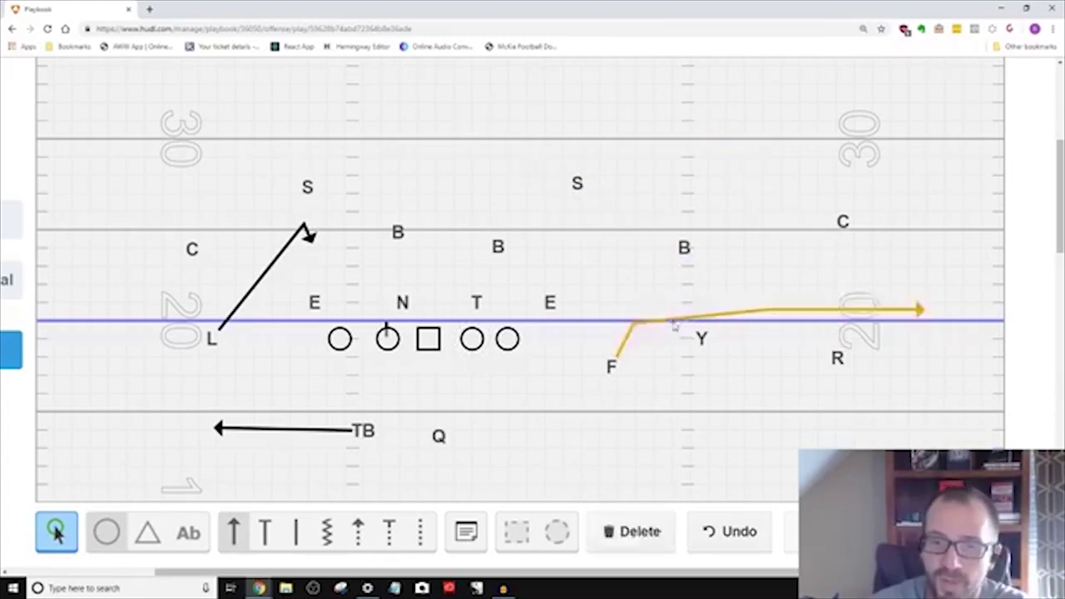
{"action": "key", "text": "Delete"}
- Draw Y's arrow route straight up to about 10 yards deep, breaking outward and slightly upfield toward the right sideline
{"action": "left_click", "coordinate": [234, 531]}
{"action": "left_click_drag", "start_coordinate": [702, 333], "coordinate": [703, 136]}
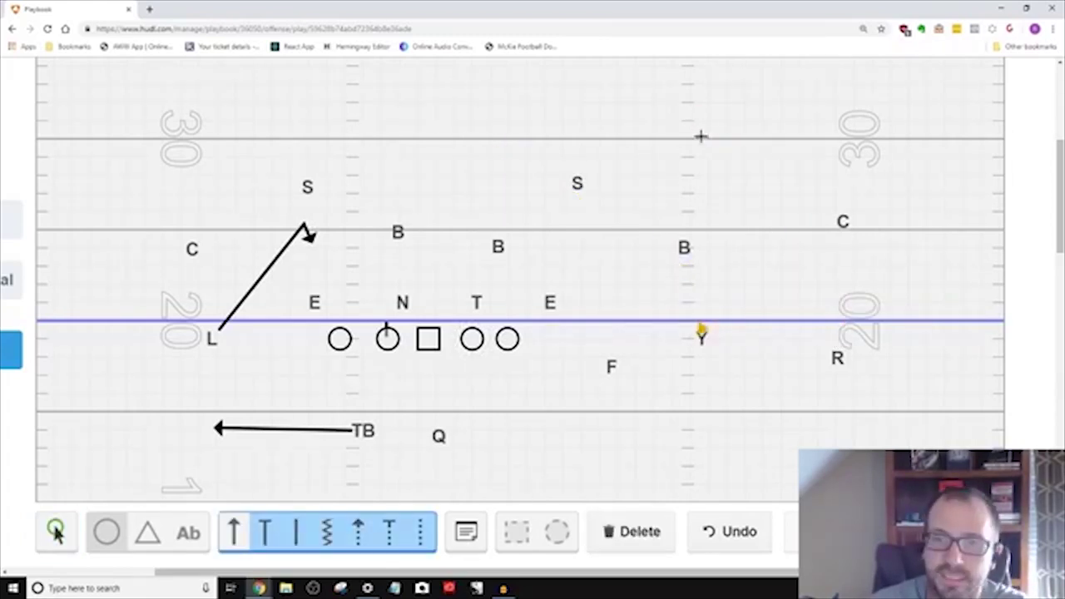
{"action": "left_click", "coordinate": [897, 105]}
- Draw R's arrow route diagonally inward across Y's stem to about 6 yards deep, with a short hook back down inside B
{"action": "left_click", "coordinate": [837, 357]}
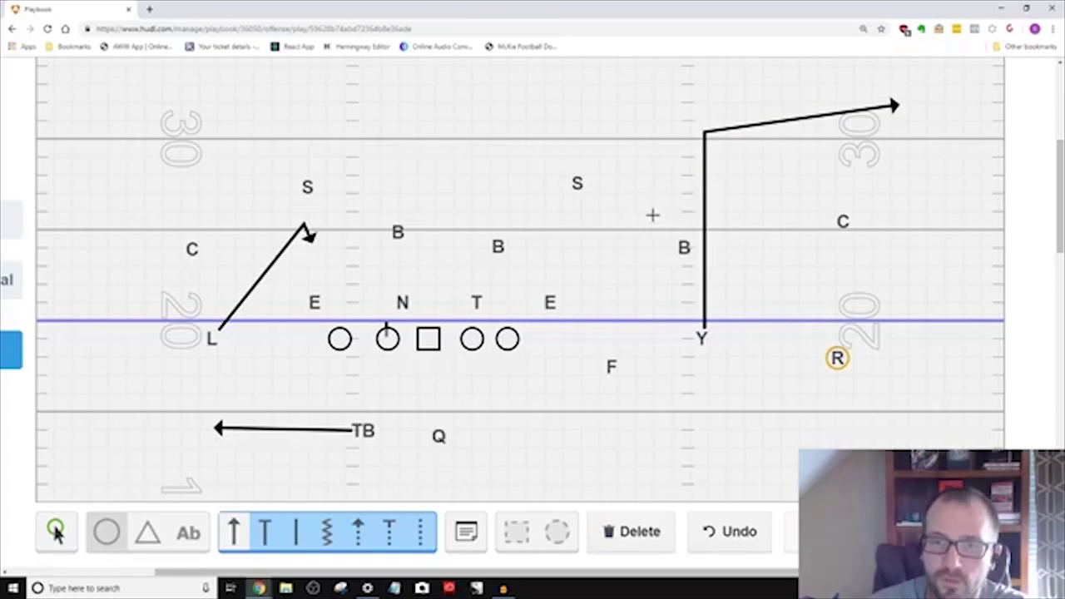
{"action": "left_click", "coordinate": [651, 216]}
{"action": "left_click", "coordinate": [639, 247]}
- Draw F's arrow route angling up about one yard past the line of scrimmage and running flat outward to the right sideline
{"action": "left_click", "coordinate": [611, 366]}
{"action": "left_click", "coordinate": [643, 302]}
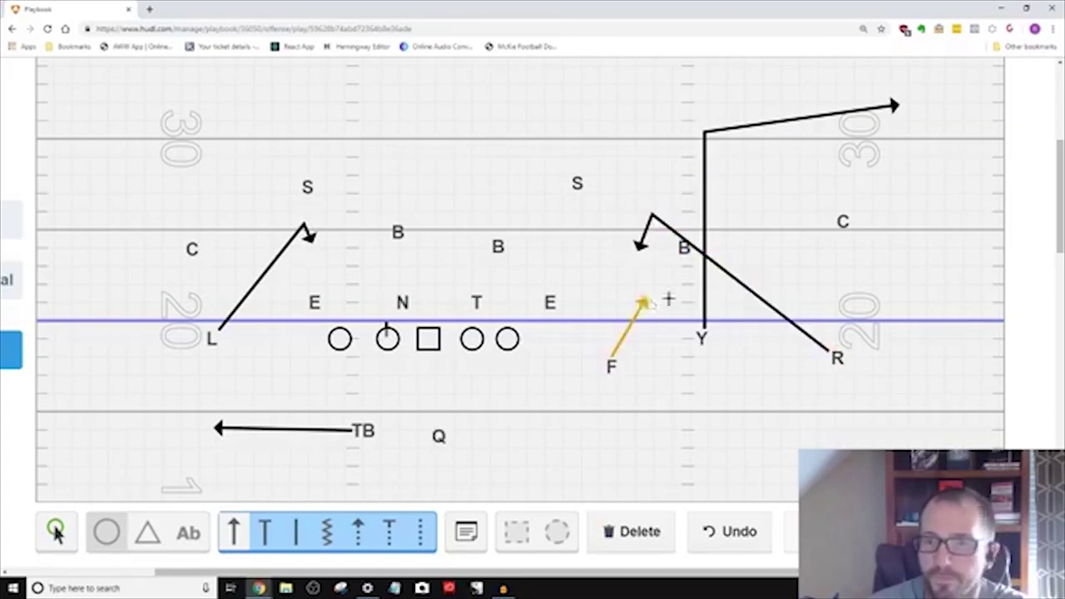
{"action": "left_click", "coordinate": [740, 300]}
{"action": "left_click", "coordinate": [929, 308]}
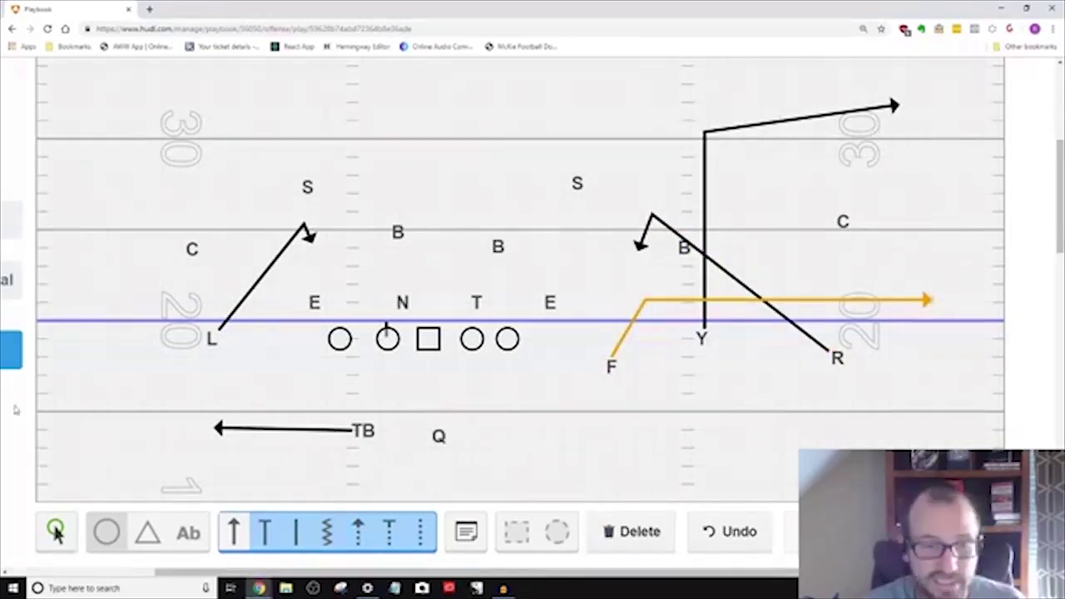
- Move the right-side C down onto F's flat route, about one yard past the line of scrimmage in front of R
{"action": "left_click", "coordinate": [56, 533]}
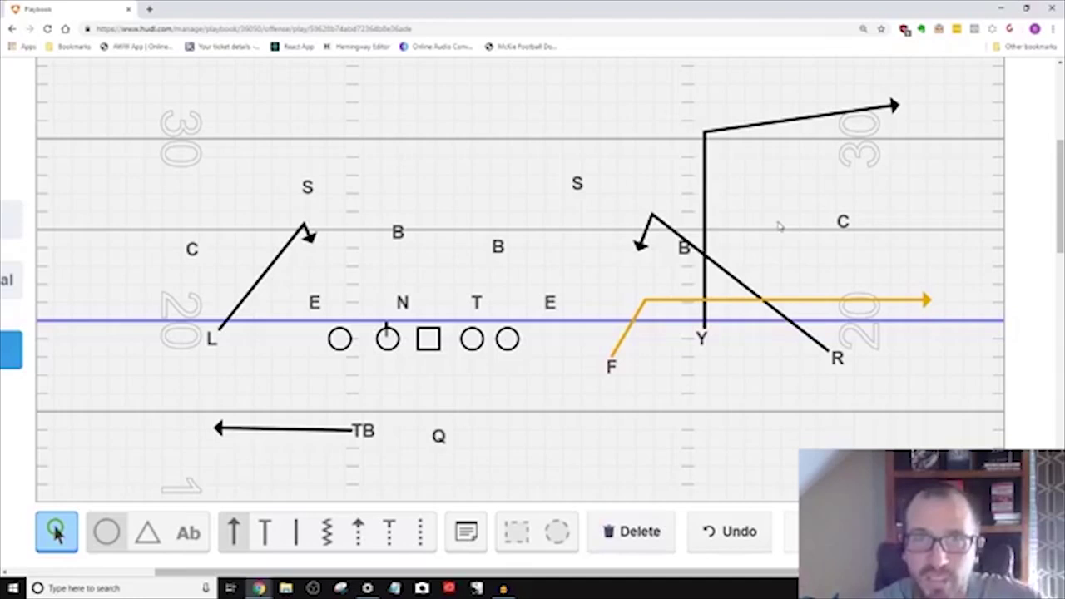
{"action": "left_click", "coordinate": [846, 222]}
{"action": "left_click_drag", "start_coordinate": [847, 223], "coordinate": [837, 302]}
{"action": "left_click", "coordinate": [871, 263]}
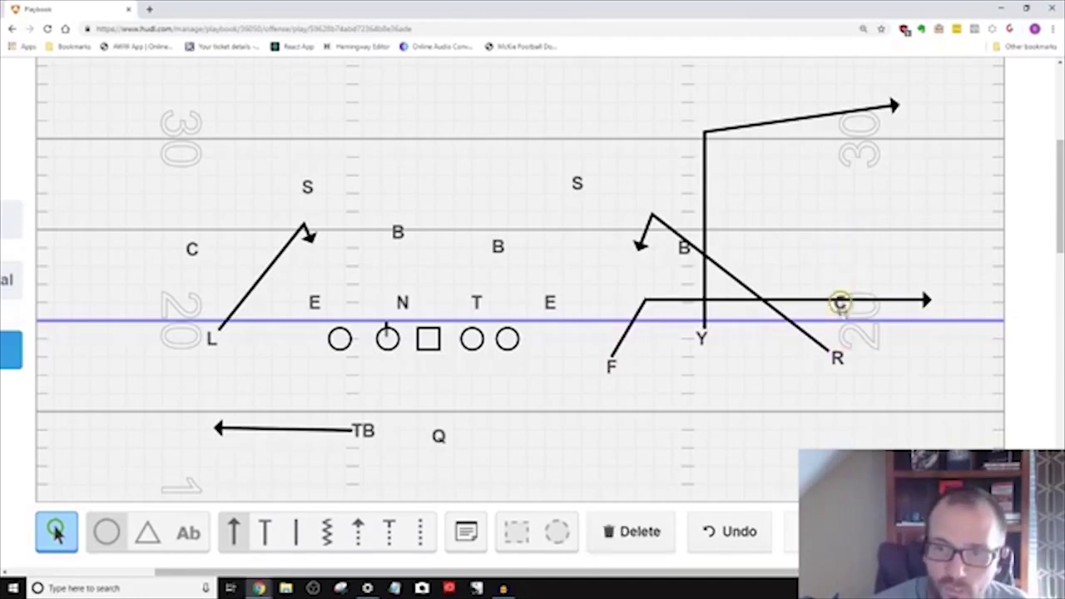
{"action": "left_click", "coordinate": [877, 256]}
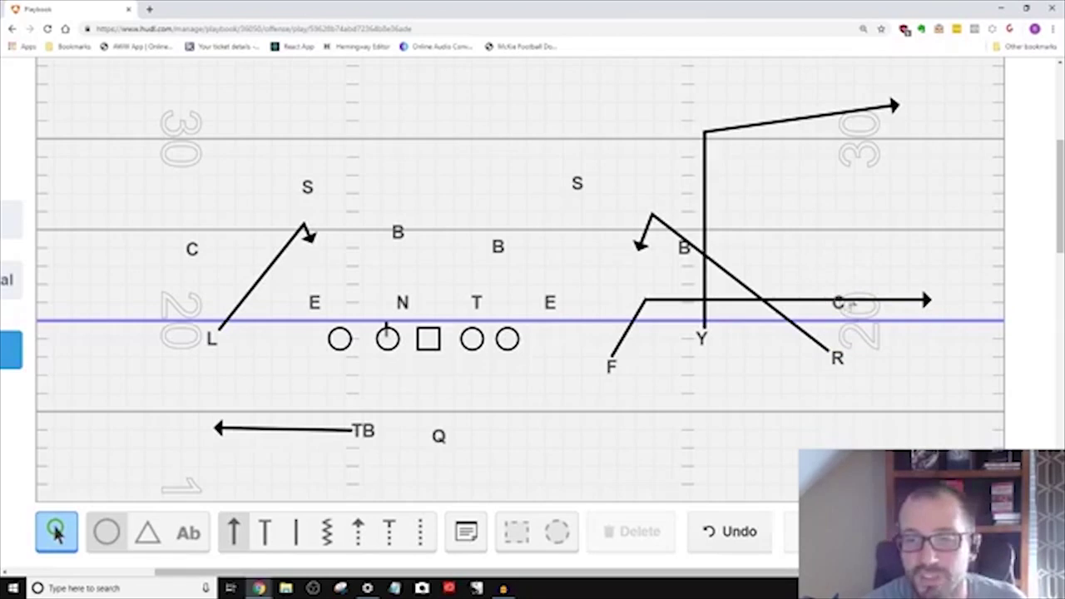
- Move the right-side C about one and a half yards upfield, just above F's flat route
{"action": "left_click", "coordinate": [836, 301]}
{"action": "left_click_drag", "start_coordinate": [837, 302], "coordinate": [833, 276]}
{"action": "left_click", "coordinate": [849, 287]}
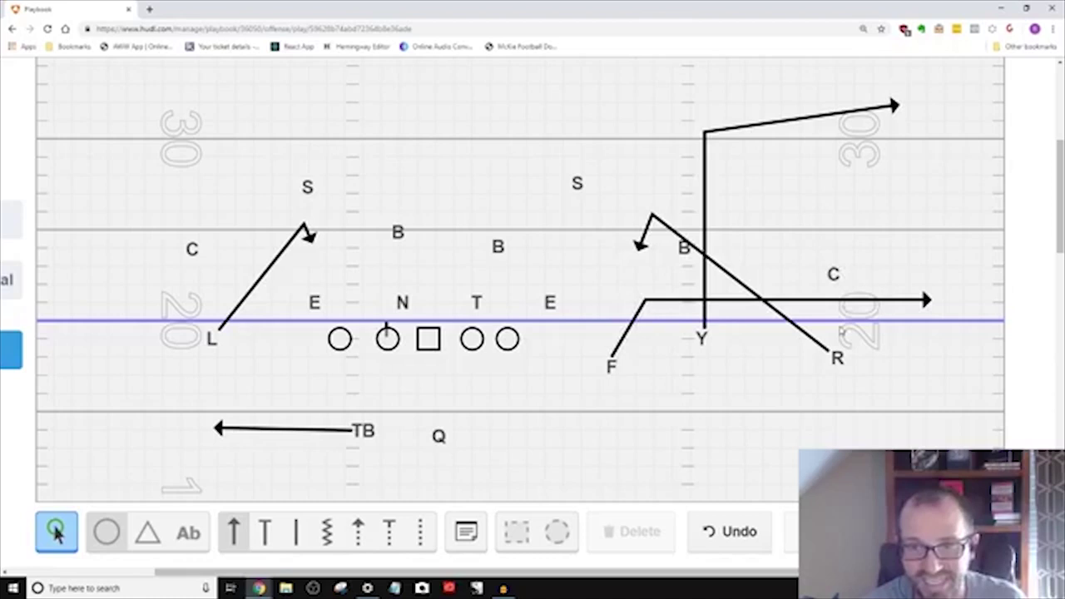
- Shift the right-side C inward beside the outside B and Y's stem, and return it to just above F's flat route
{"action": "left_click_drag", "start_coordinate": [832, 274], "coordinate": [718, 236]}
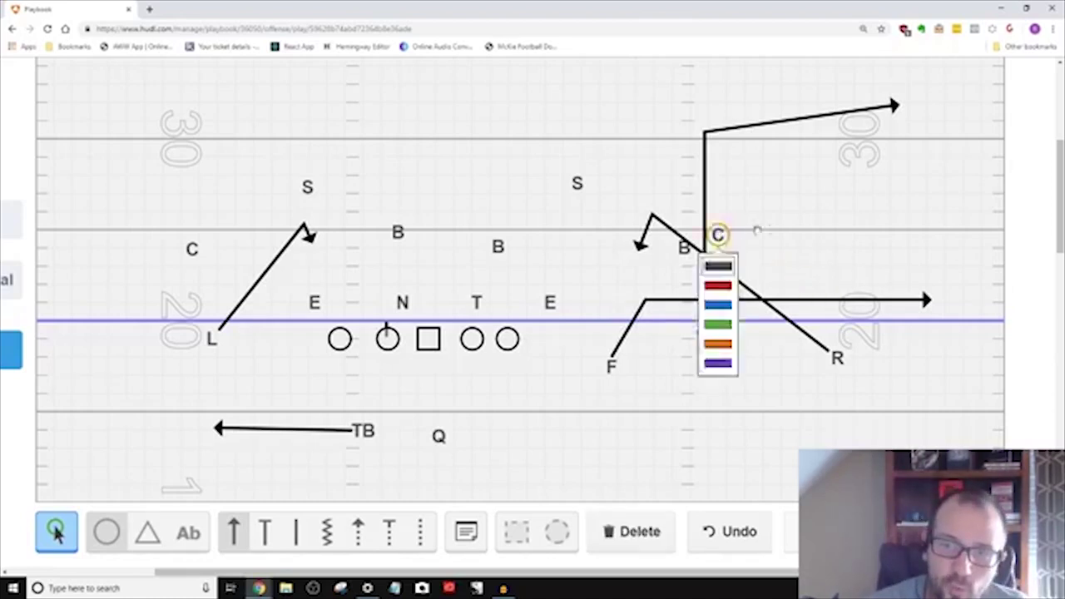
{"action": "left_click", "coordinate": [646, 289]}
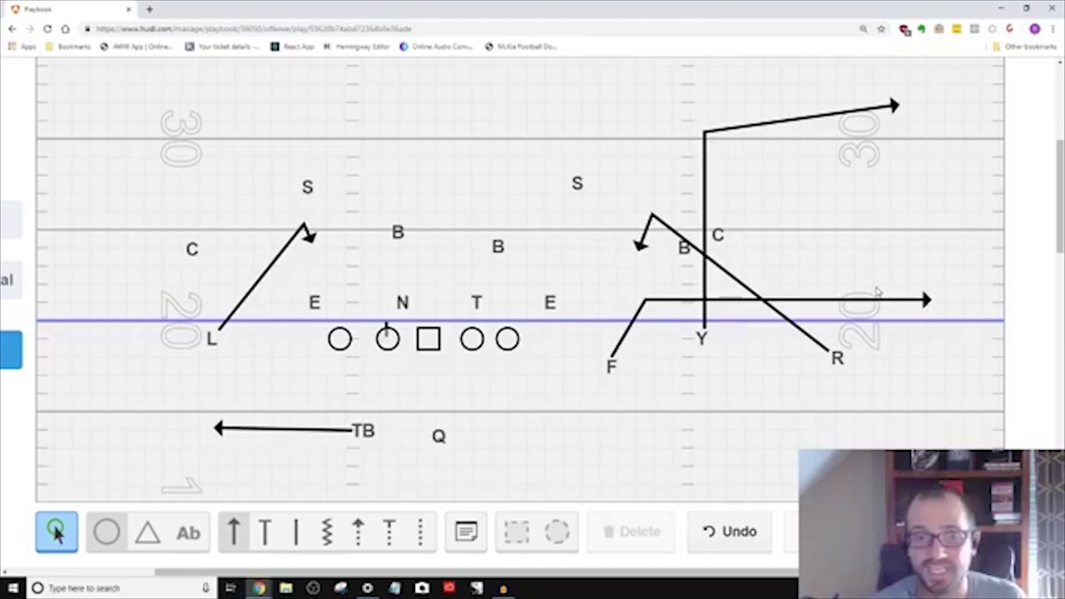
{"action": "left_click_drag", "start_coordinate": [719, 234], "coordinate": [830, 277]}
{"action": "left_click", "coordinate": [909, 255]}
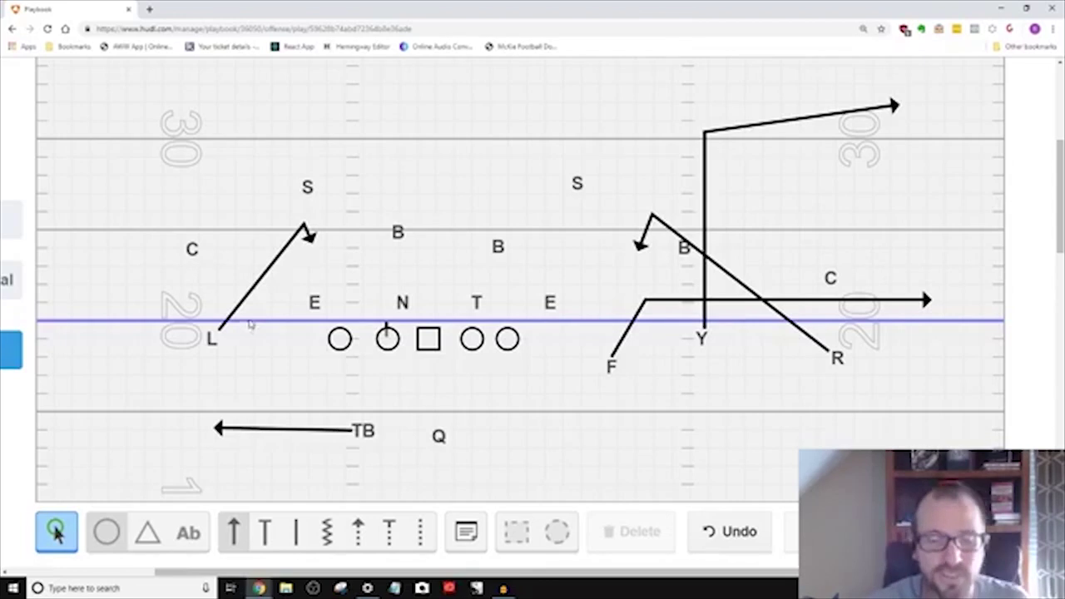
- Delete the routes of F, Y and R on the right side of the formation
{"action": "left_click", "coordinate": [666, 300]}
{"action": "key", "text": "Delete"}
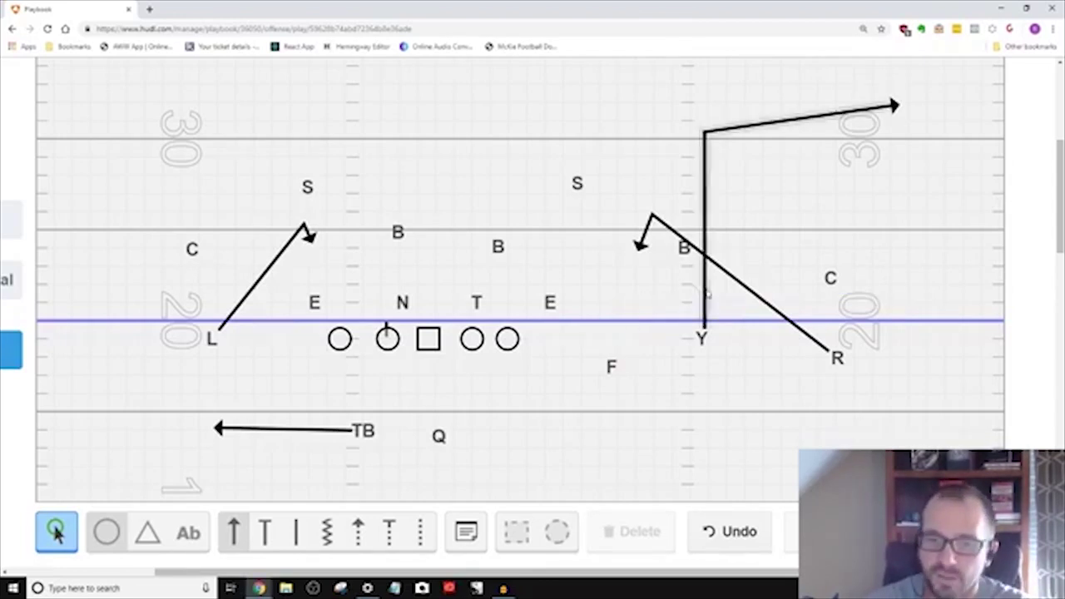
{"action": "left_click", "coordinate": [706, 293]}
{"action": "key", "text": "Delete"}
{"action": "left_click", "coordinate": [724, 271]}
{"action": "key", "text": "Delete"}
- Delete TB's route and realign the backfield with F to the left of Q and TB to the right at Q's depth
{"action": "left_click_drag", "start_coordinate": [620, 372], "coordinate": [488, 444]}
{"action": "left_click", "coordinate": [363, 430]}
{"action": "key", "text": "Delete"}
{"action": "left_click_drag", "start_coordinate": [364, 430], "coordinate": [577, 435]}
{"action": "left_click_drag", "start_coordinate": [486, 445], "coordinate": [347, 435]}
{"action": "left_click_drag", "start_coordinate": [574, 437], "coordinate": [535, 438]}
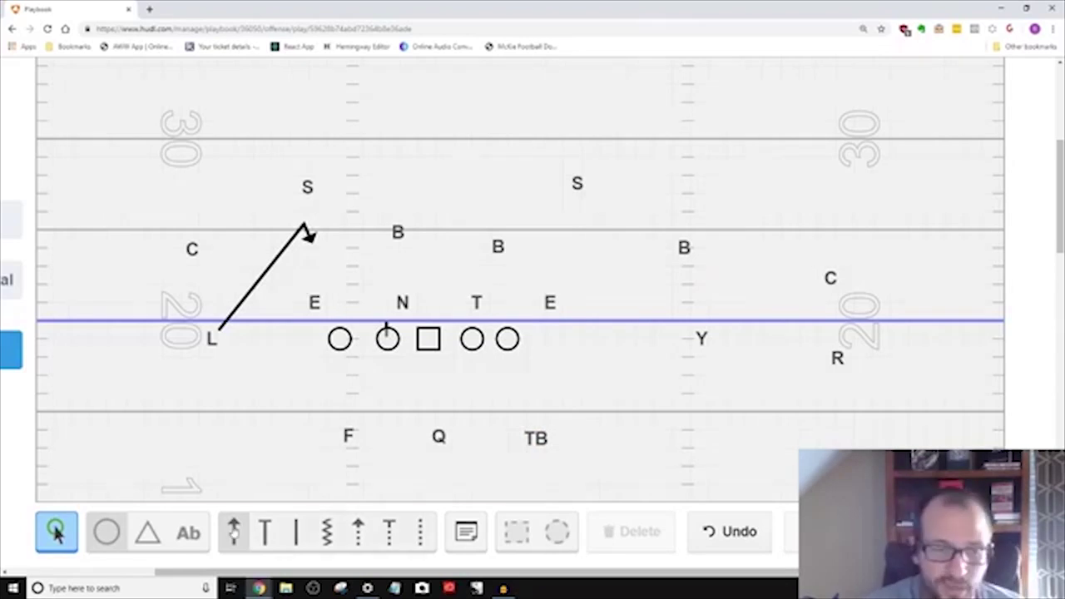
- Draw F's arrow route out to the left and Y's route about 3 yards upfield, breaking diagonally inward past the right S
{"action": "left_click", "coordinate": [347, 435]}
{"action": "left_click", "coordinate": [204, 420]}
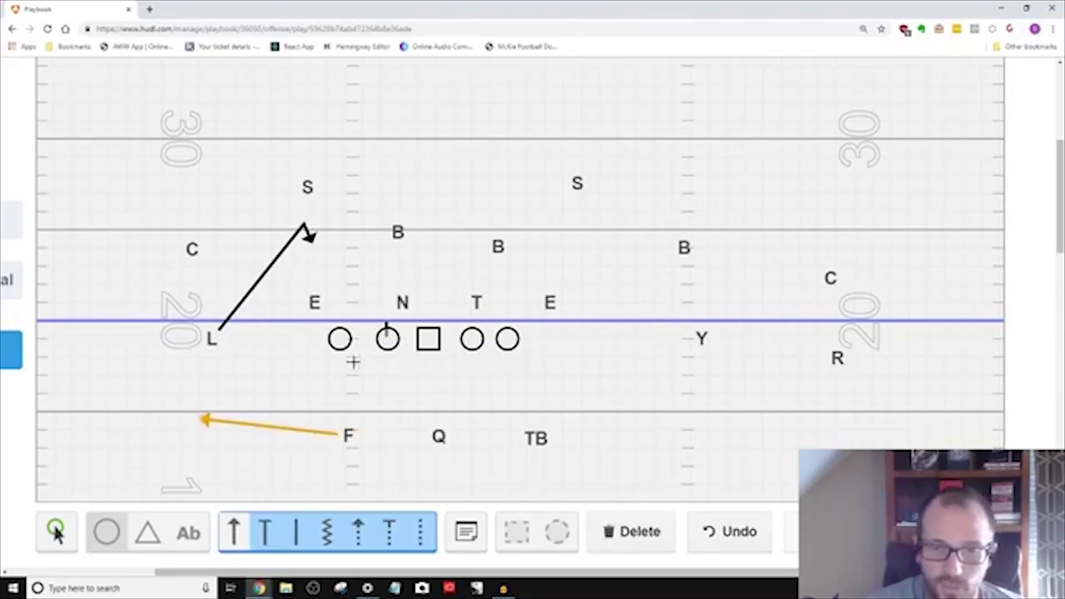
{"action": "left_click", "coordinate": [701, 337]}
{"action": "left_click", "coordinate": [702, 262]}
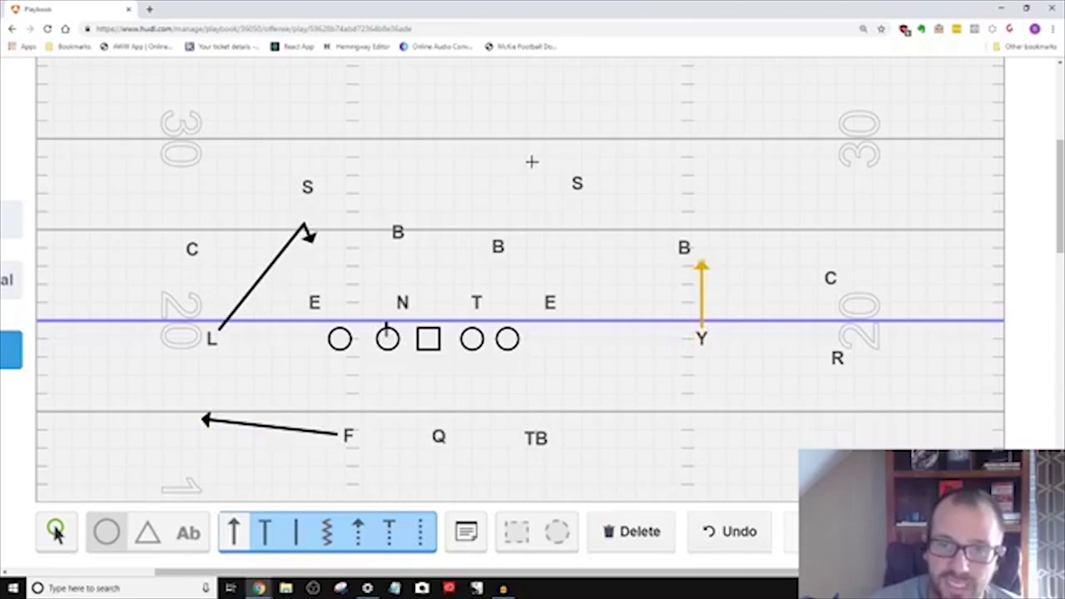
{"action": "left_click", "coordinate": [530, 162]}
- Draw R's route up to just below C, breaking diagonally inward to about 8 yards deep, and TB's flat route toward the right sideline
{"action": "left_click", "coordinate": [829, 345]}
{"action": "left_click", "coordinate": [830, 291]}
{"action": "left_click", "coordinate": [672, 171]}
{"action": "left_click", "coordinate": [536, 438]}
{"action": "left_click", "coordinate": [839, 438]}
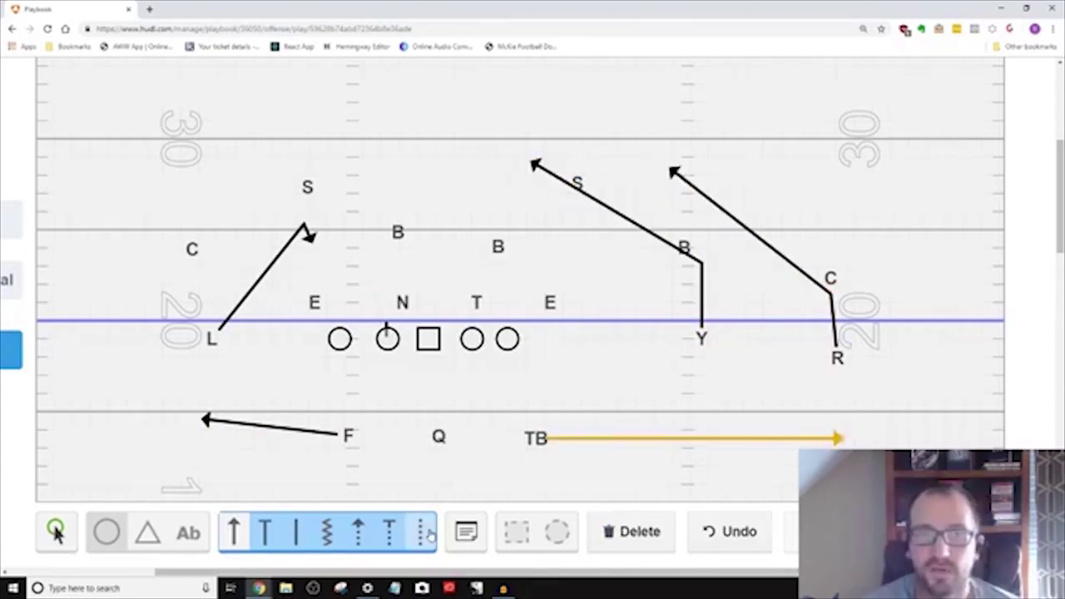